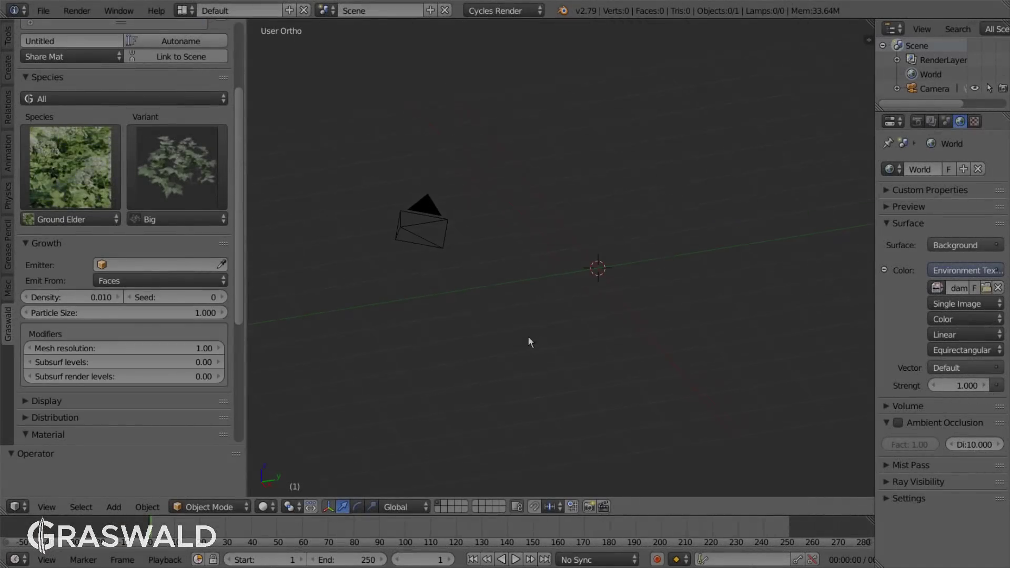
# Step: Add a plane at the scene's origin and scale it up by a factor of about 2.55
pyautogui.hotkey('shift', 'a')
pyautogui.moveTo(642, 203)
pyautogui.click(730, 204)
pyautogui.press('s')
pyautogui.click(251, 302)
# Step: Widen the Graswald settings area and pick the new plane as the growth emitter for the Ground Elder
pyautogui.moveTo(247, 302); pyautogui.dragTo(301, 295)
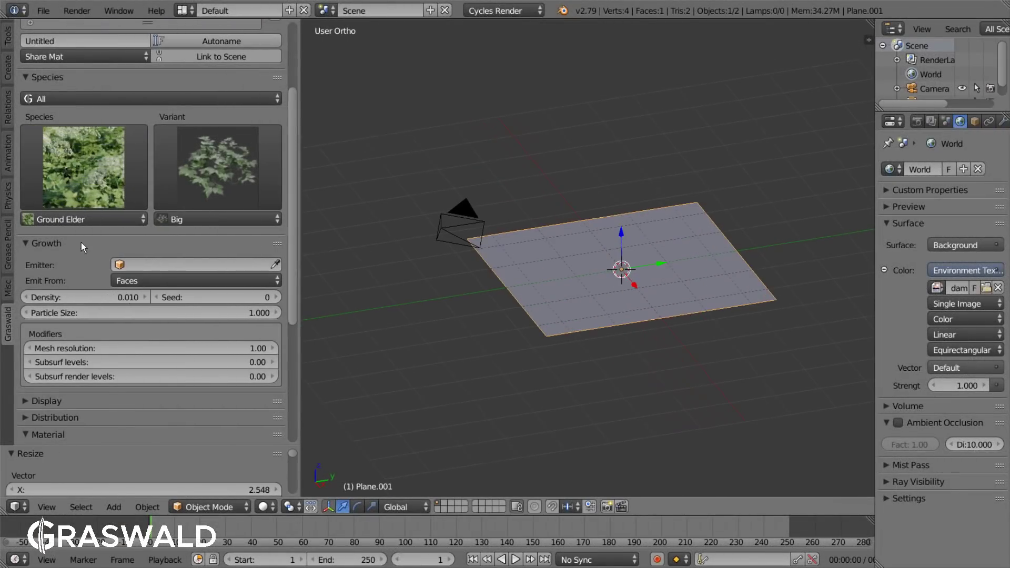
pyautogui.scroll(-1, 81, 242)
pyautogui.click(275, 241)
pyautogui.click(592, 275)
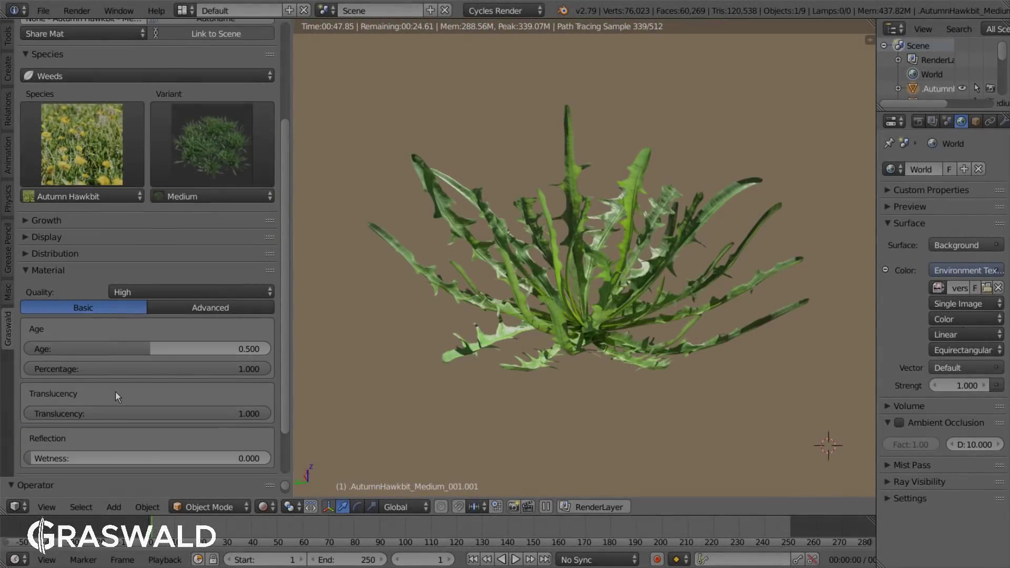
# Step: Switch the Autumn Hawkbit's material quality to Medium and then to Low
pyautogui.click(131, 293)
pyautogui.click(137, 259)
pyautogui.click(132, 296)
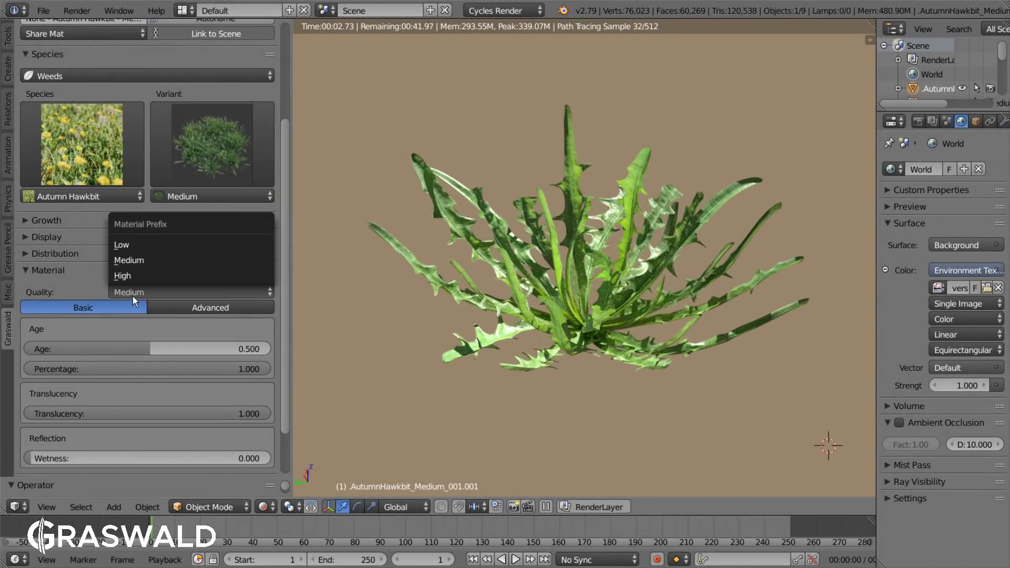
pyautogui.click(133, 247)
pyautogui.keyDown('ctrl'); pyautogui.scroll(-2, 155, 293); pyautogui.keyUp('ctrl')
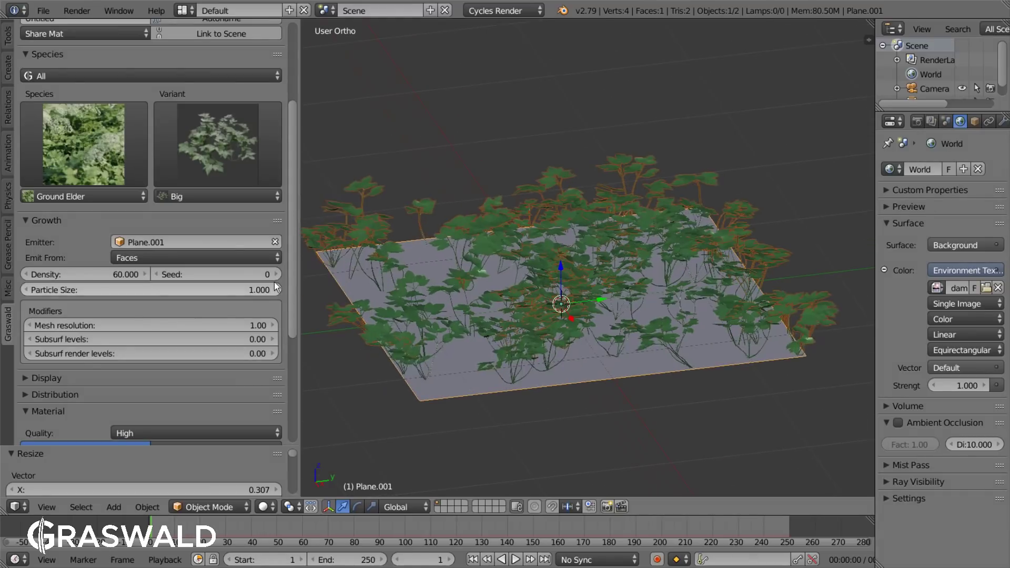
# Step: Vary the Ground Elder's plant distribution by raising the growth seed to 4
pyautogui.click(276, 275)
pyautogui.click(276, 274)
pyautogui.click(276, 275)
pyautogui.click(276, 275)
pyautogui.scroll(5, 273, 271)
# Step: Toggle the Ground Elder system's viewport visibility and preview the scene with rendered shading
pyautogui.click(252, 71)
pyautogui.click(251, 70)
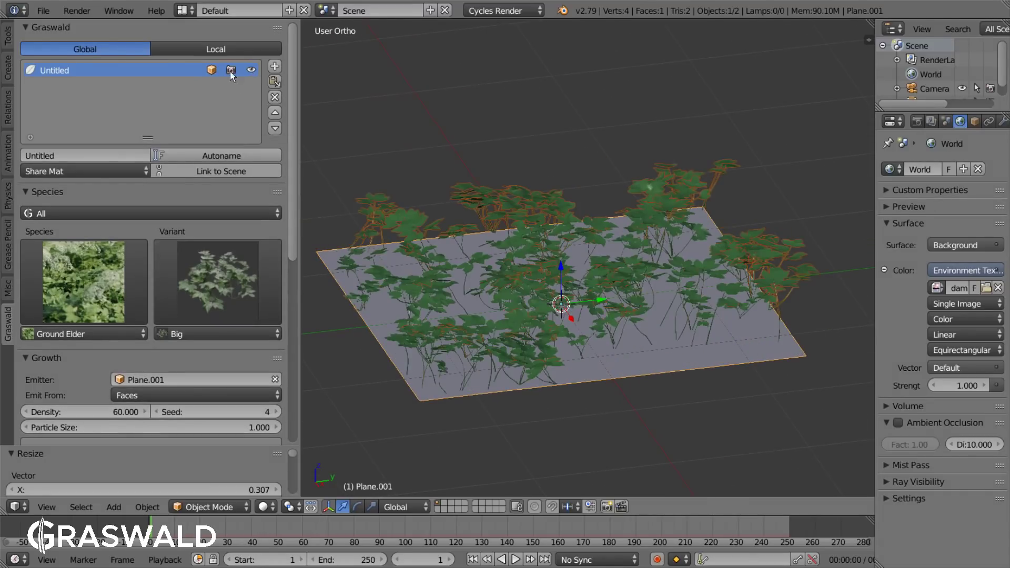
pyautogui.hotkey('shift', 'z')
pyautogui.scroll(-2, 614, 408)
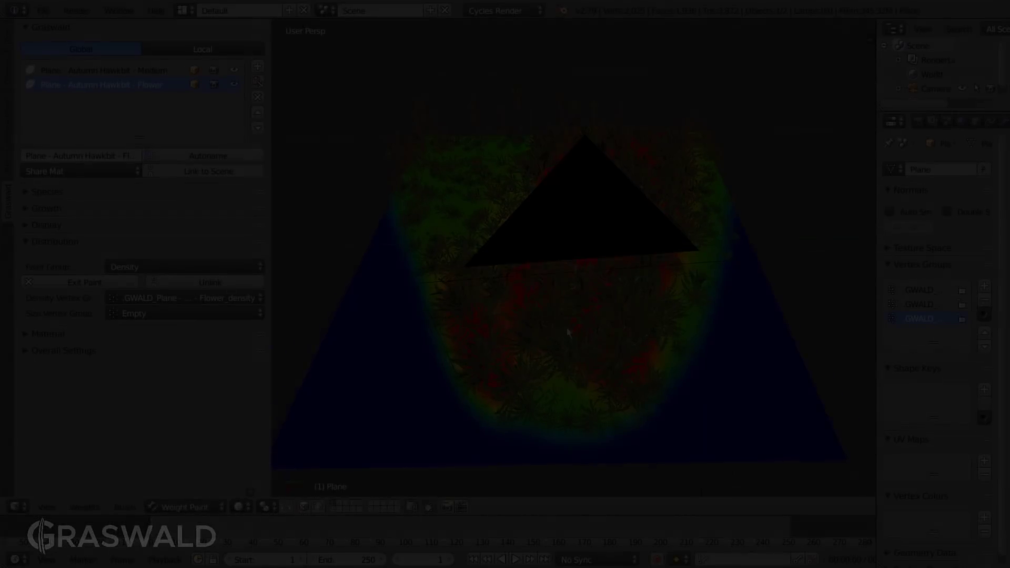
# Step: Paint lower density weights on the plane for the Autumn Hawkbit flowers, adjusting the brush strength and size
pyautogui.moveTo(446, 181)
pyautogui.mouseDown()
pyautogui.moveTo(463, 135)
pyautogui.moveTo(446, 148)
pyautogui.moveTo(462, 231)
pyautogui.moveTo(730, 343)
pyautogui.mouseUp()
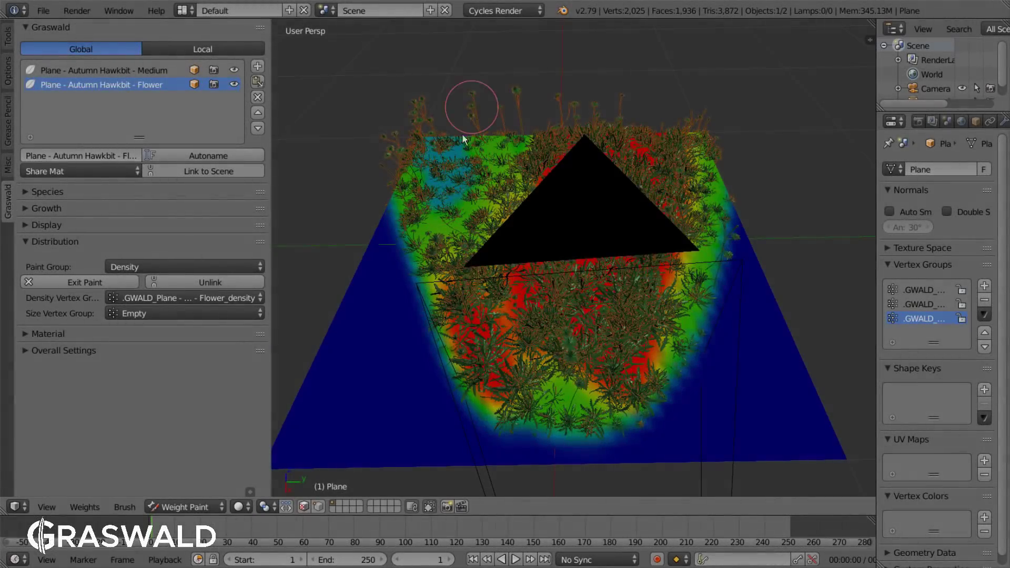
pyautogui.hotkey('shift', 'f')
pyautogui.click(419, 191)
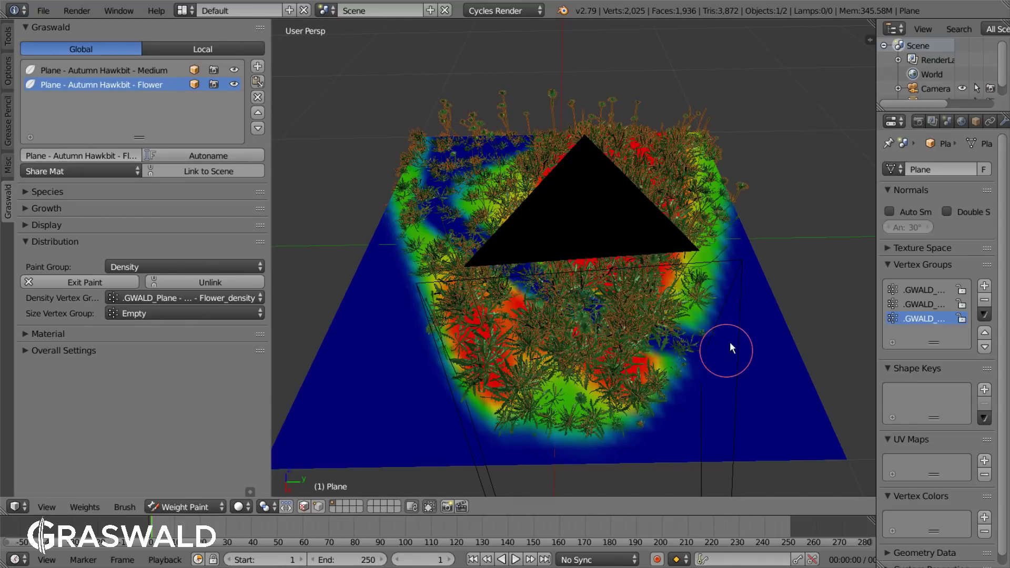
pyautogui.press('f')
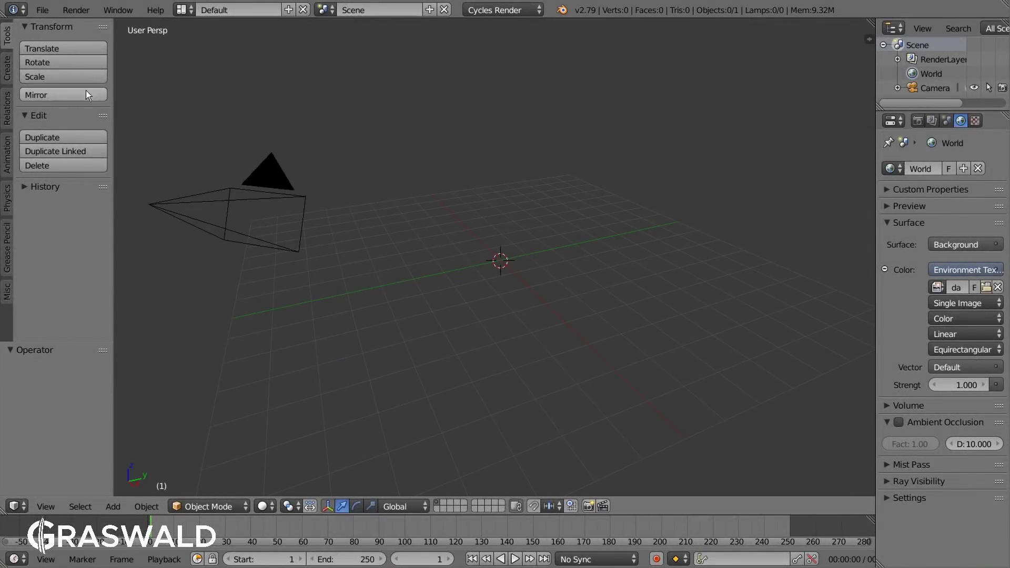
# Step: Install the add-on Graswald.zip from the Desktop through the user preferences and enable Object: Graswald
pyautogui.click(51, 10)
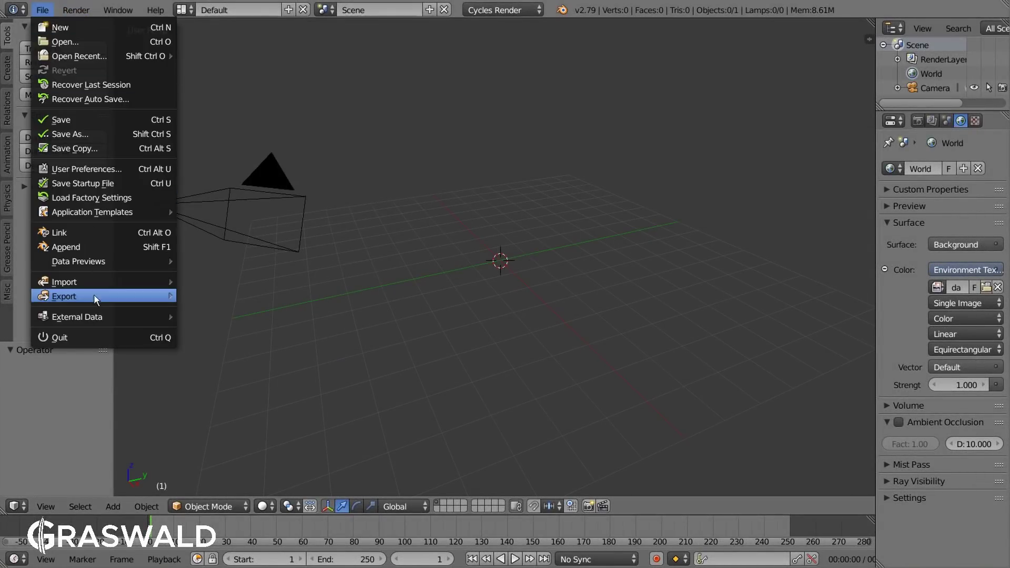
pyautogui.click(96, 168)
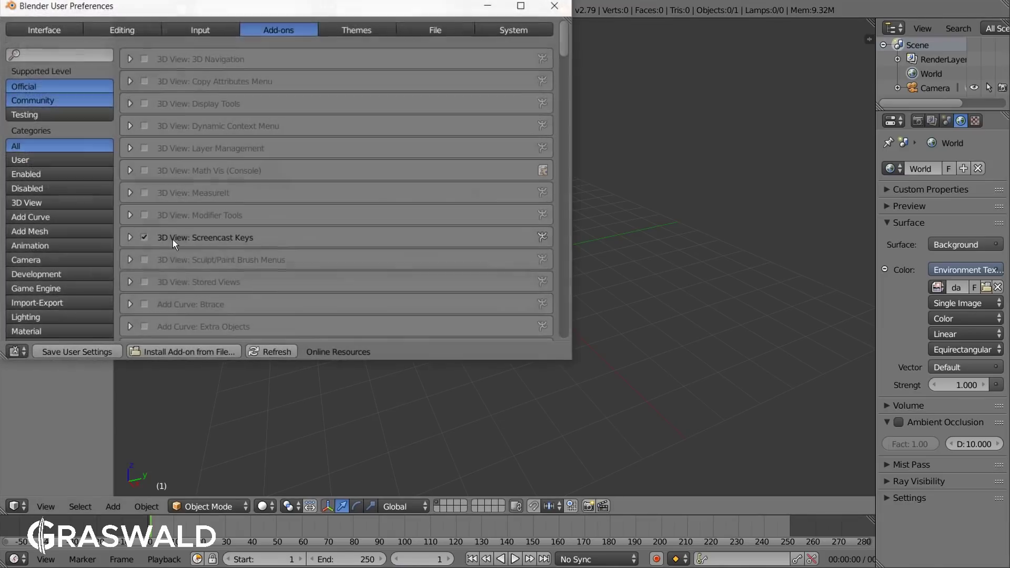
pyautogui.moveTo(278, 12); pyautogui.dragTo(392, 38)
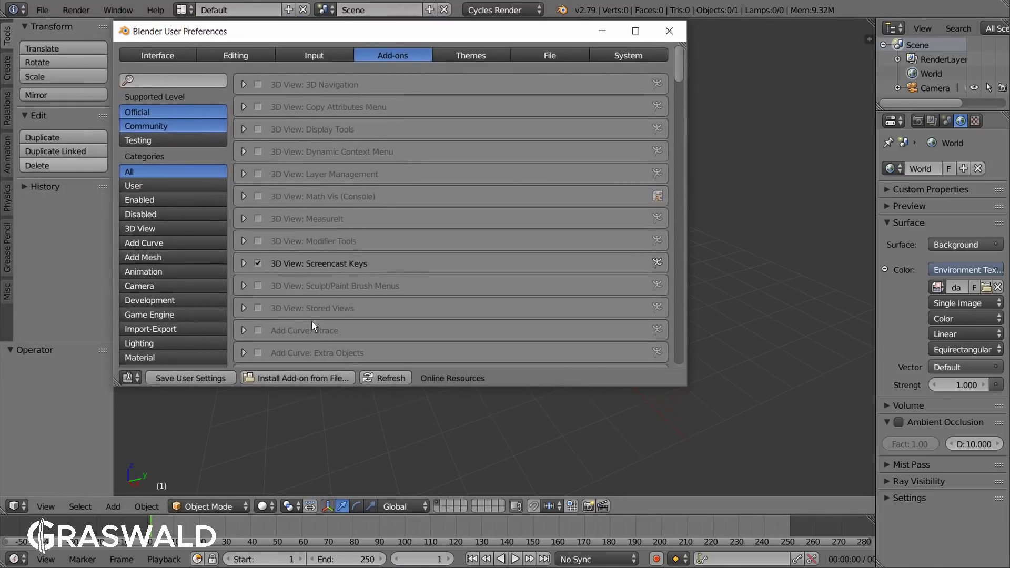
pyautogui.click(311, 375)
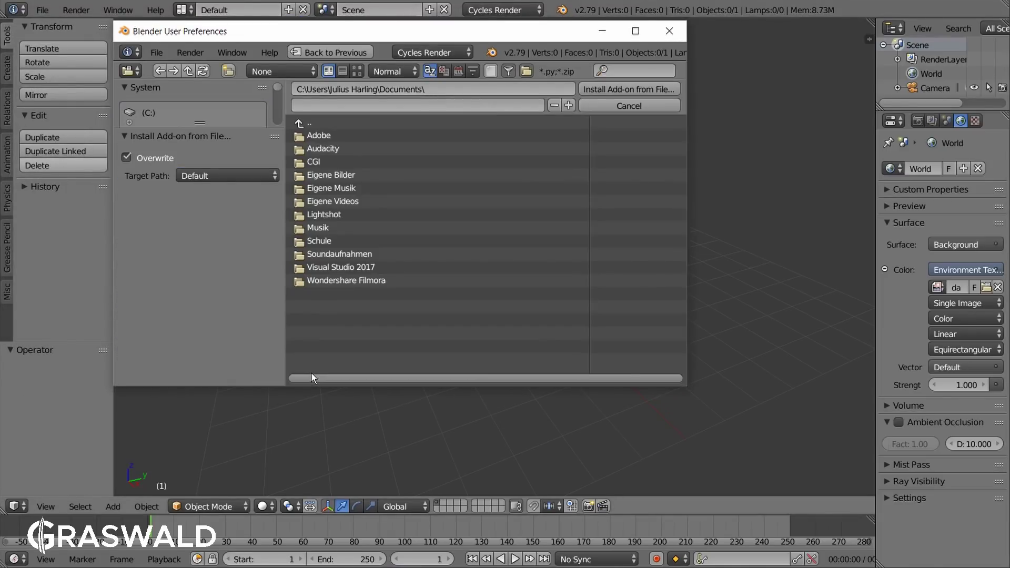
pyautogui.moveTo(237, 127); pyautogui.dragTo(261, 277)
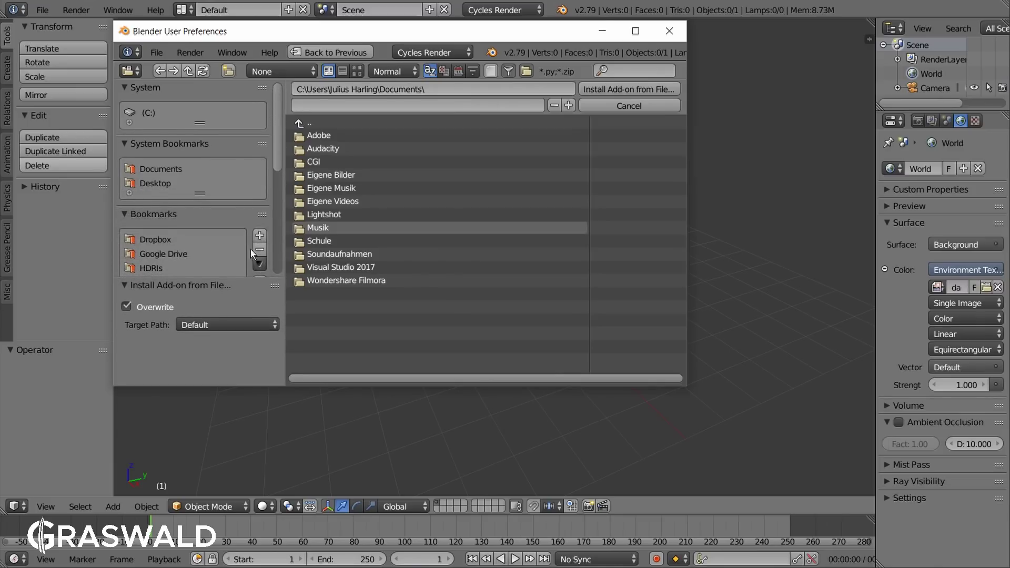
pyautogui.scroll(-2, 251, 249)
pyautogui.click(153, 160)
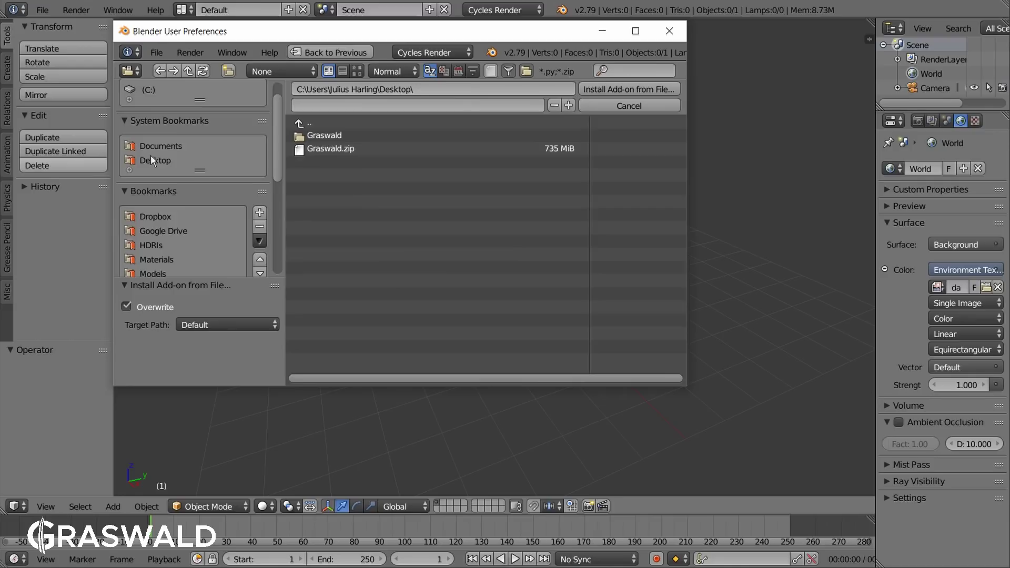
pyautogui.click(317, 149)
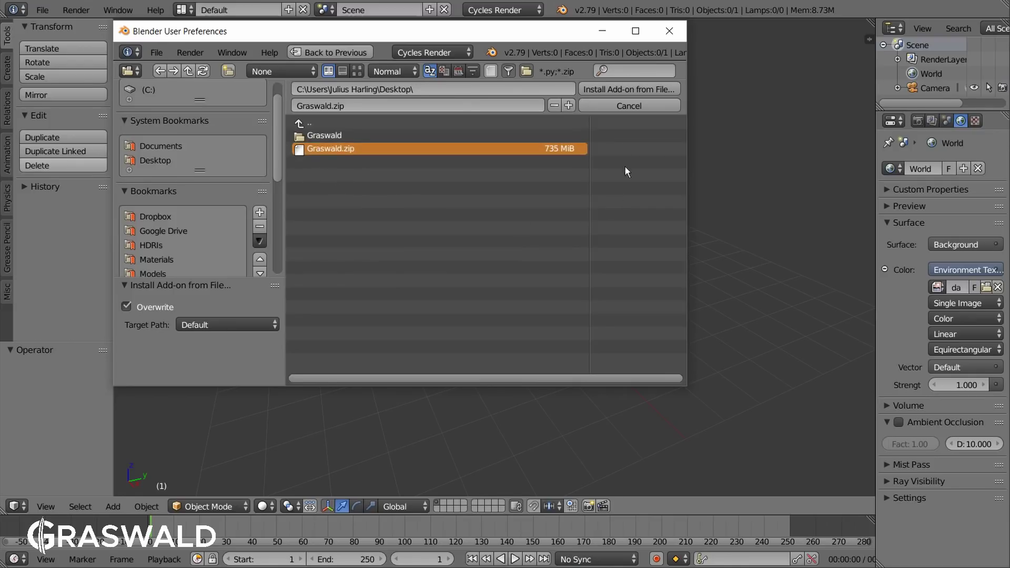
pyautogui.click(605, 89)
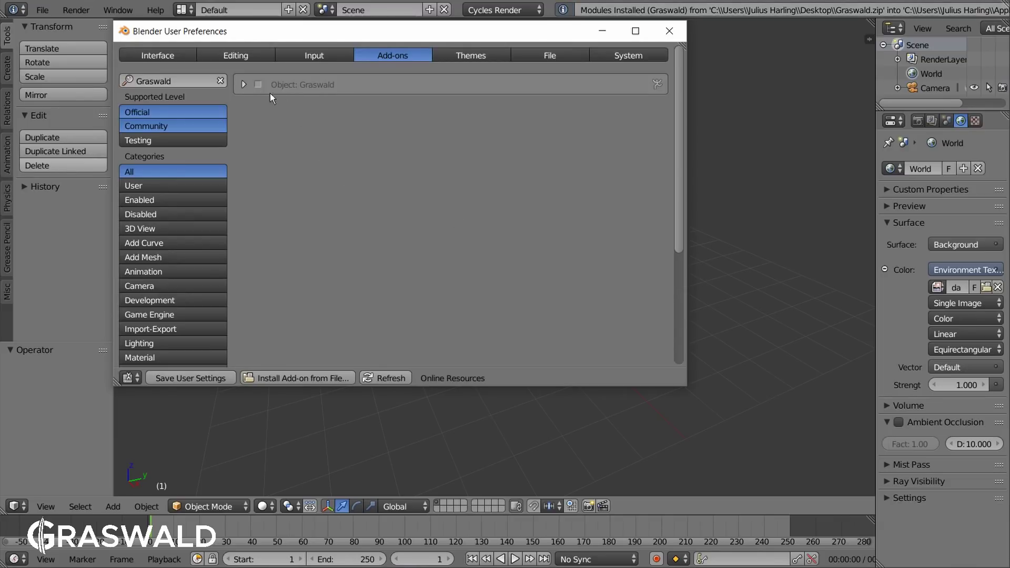
pyautogui.click(257, 85)
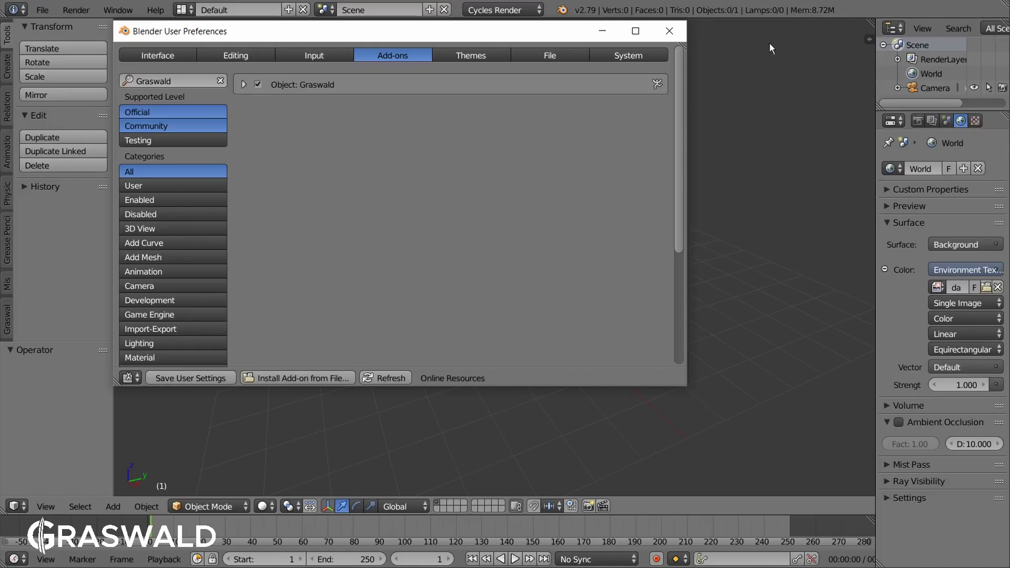
pyautogui.click(669, 31)
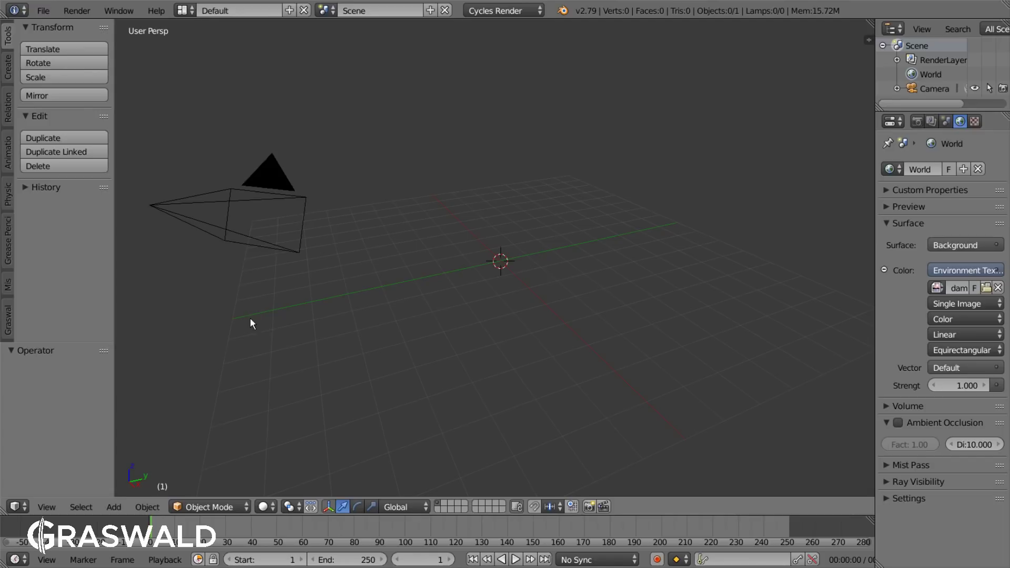
# Step: Create a new Graswald plant system and widen its settings area
pyautogui.click(8, 318)
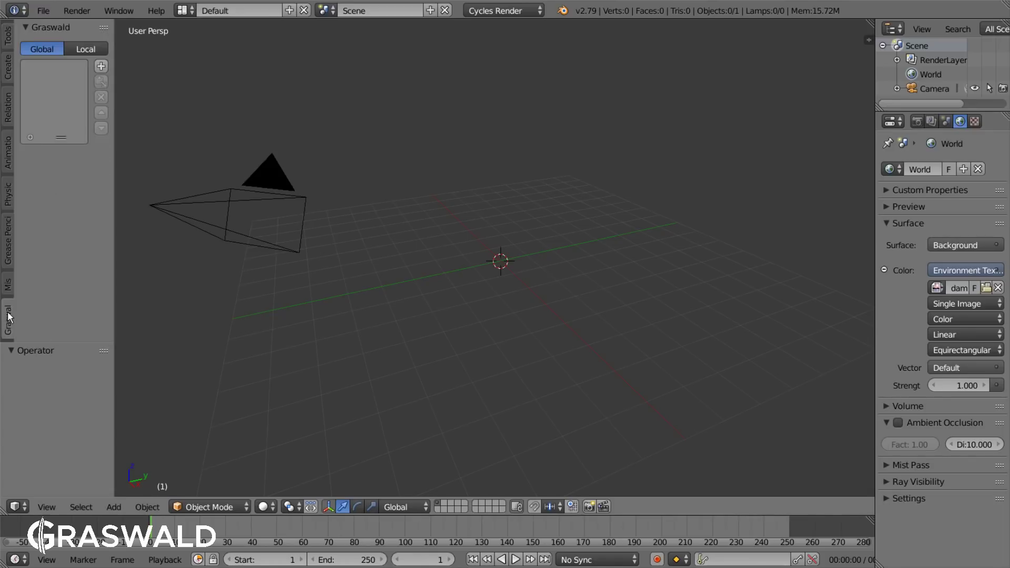
pyautogui.click(101, 67)
pyautogui.moveTo(115, 81); pyautogui.dragTo(246, 83)
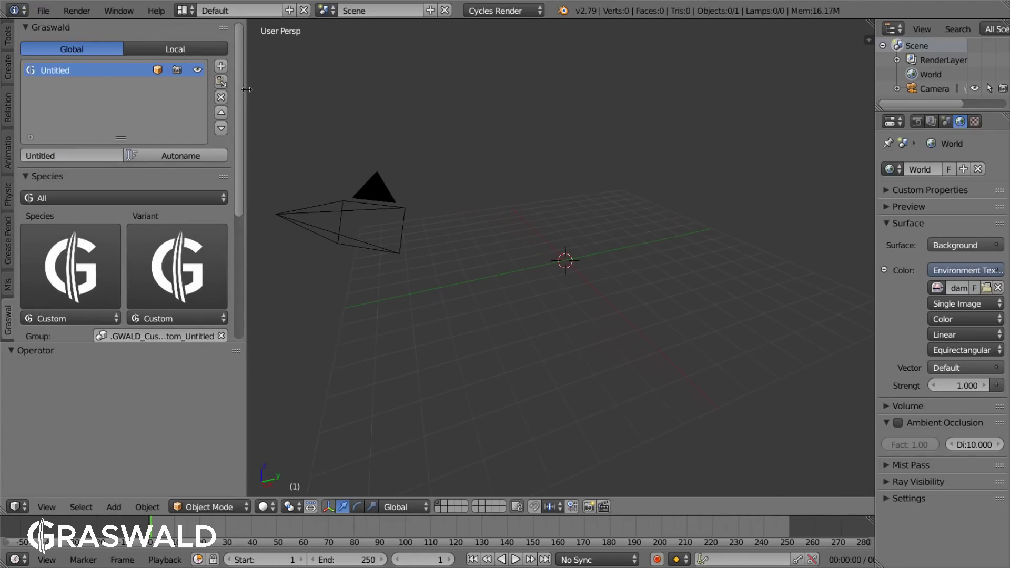
# Step: Choose the Ground Elder species with the Big variant and enlarge the settings area downwards to show the growth options
pyautogui.scroll(-2, 75, 242)
pyautogui.click(68, 220)
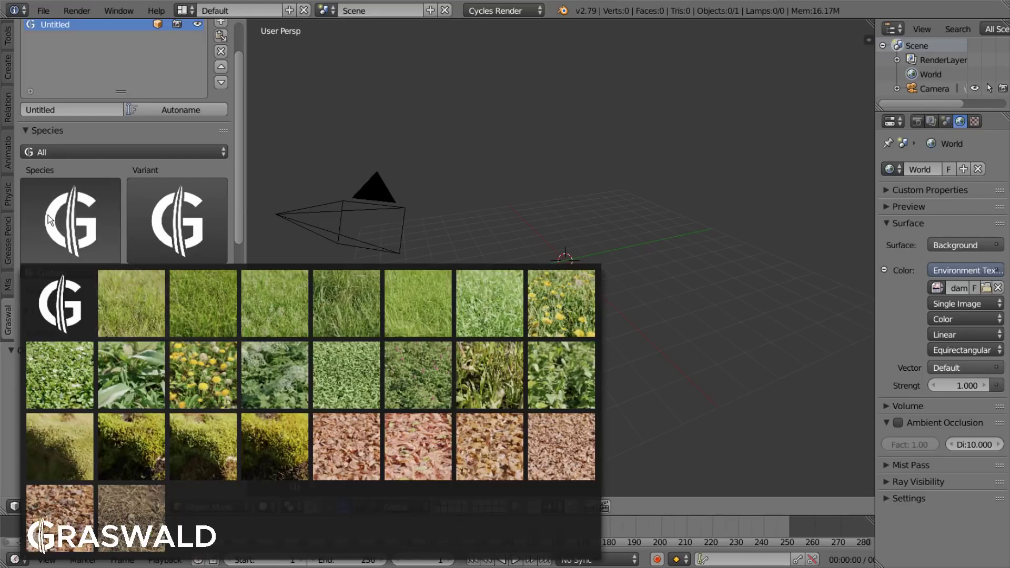
pyautogui.click(254, 390)
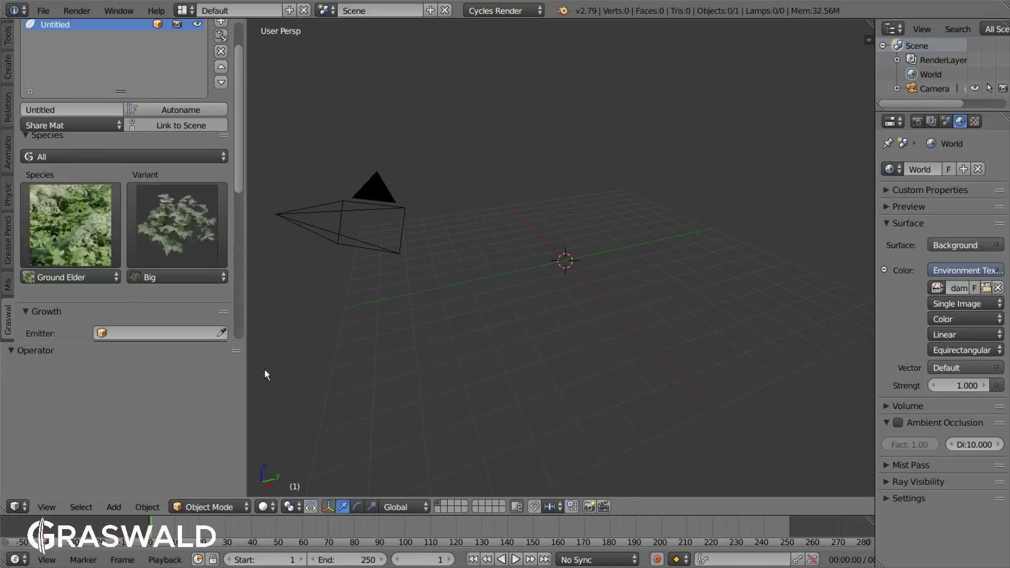
pyautogui.click(182, 216)
pyautogui.click(172, 324)
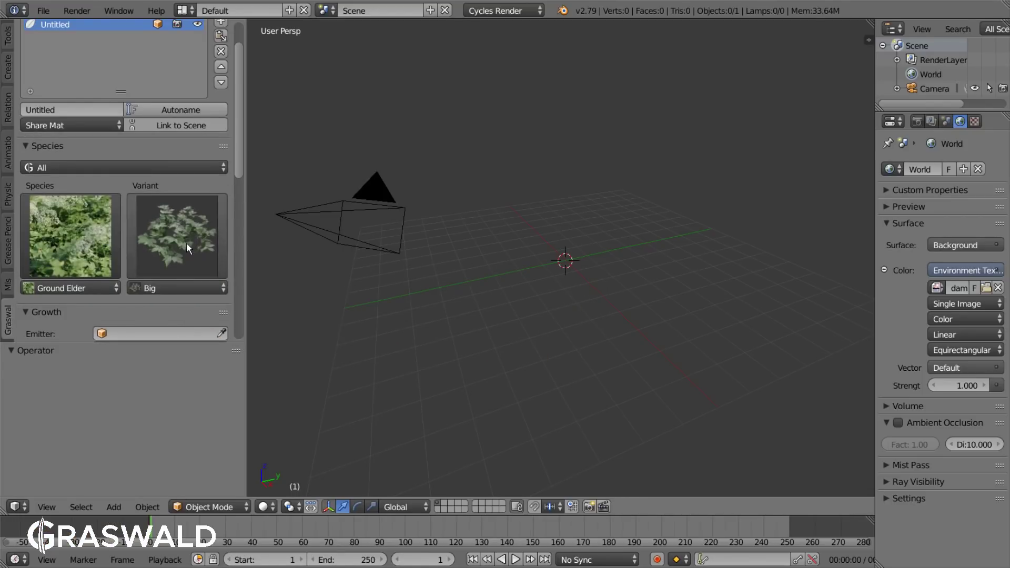
pyautogui.scroll(-3, 187, 245)
pyautogui.moveTo(176, 344); pyautogui.dragTo(176, 446)
# Step: In an orthographic view, add a plane and scale it up by a factor of about 2.55
pyautogui.press('KP_5')
pyautogui.moveTo(502, 383); pyautogui.dragTo(490, 341, button='middle')
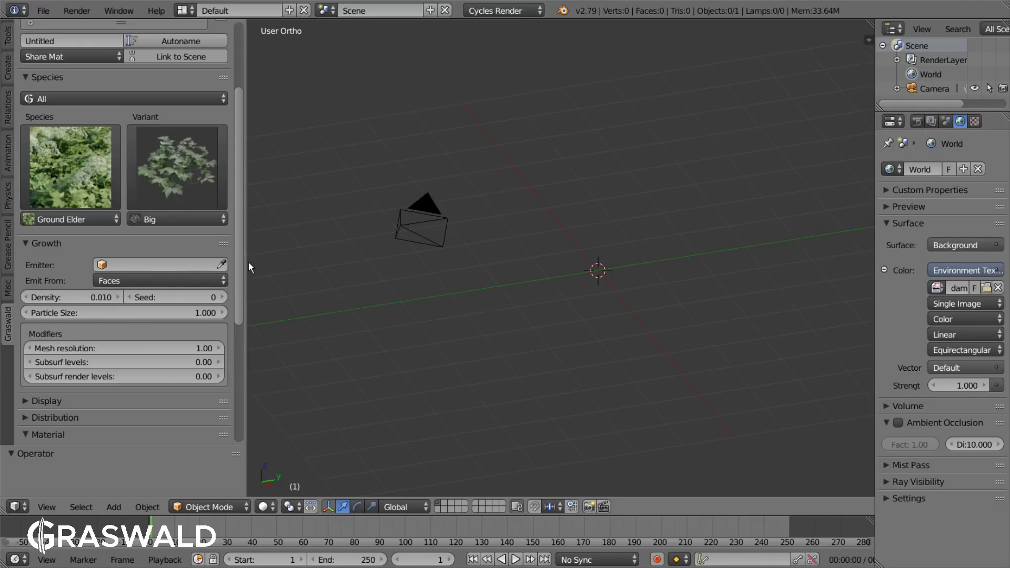
pyautogui.hotkey('shift', 'a')
pyautogui.moveTo(692, 201)
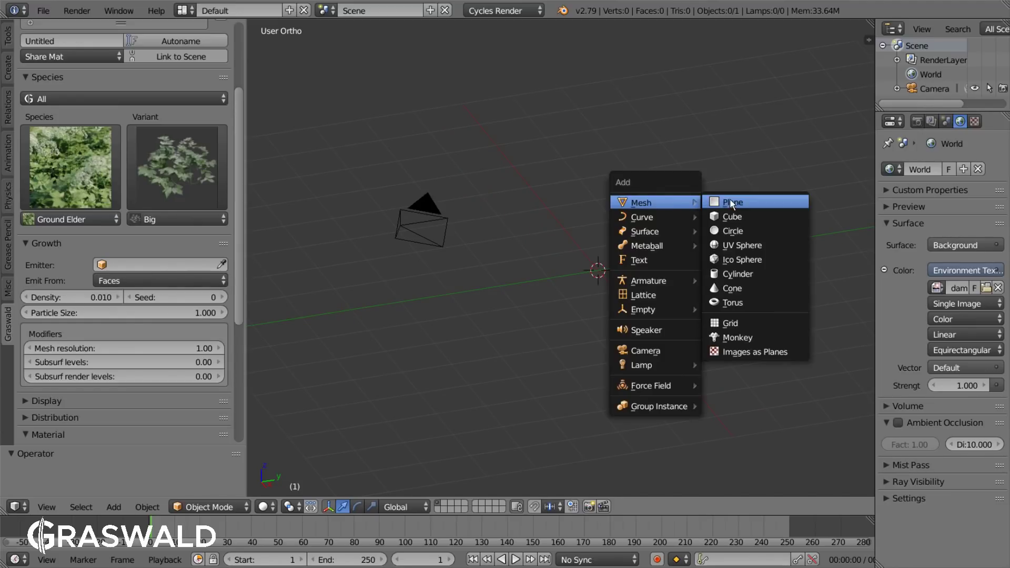
pyautogui.click(730, 198)
pyautogui.press('s')
pyautogui.click(690, 411)
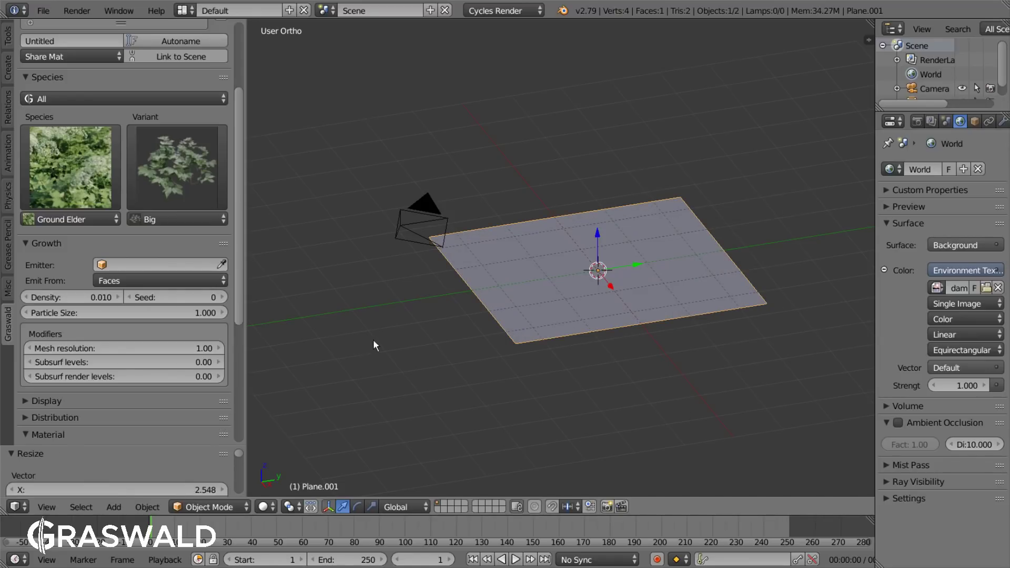
# Step: Widen the Graswald settings area and pick the plane in the scene as the growth emitter
pyautogui.moveTo(247, 295); pyautogui.dragTo(300, 294)
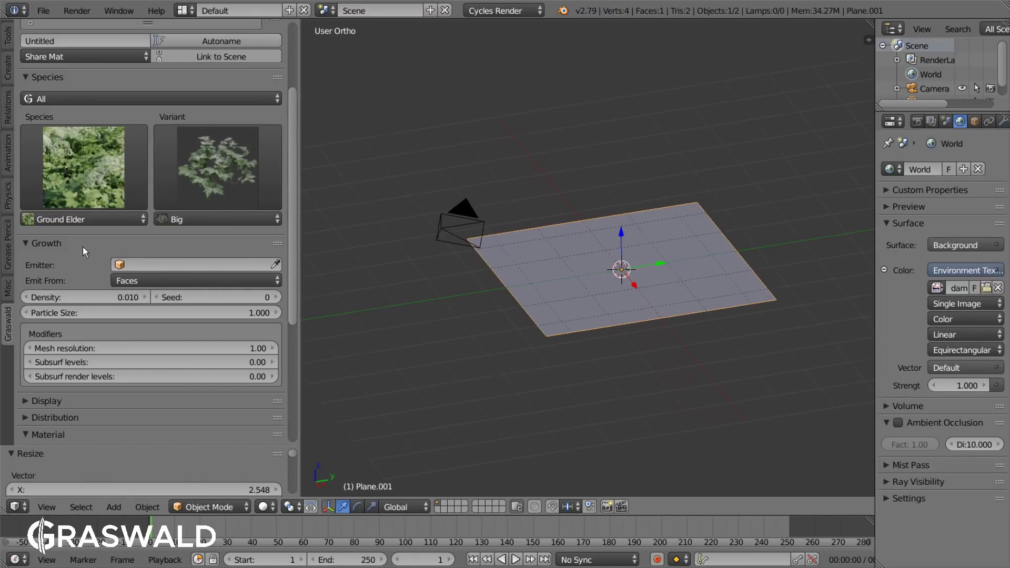
pyautogui.scroll(-2, 82, 271)
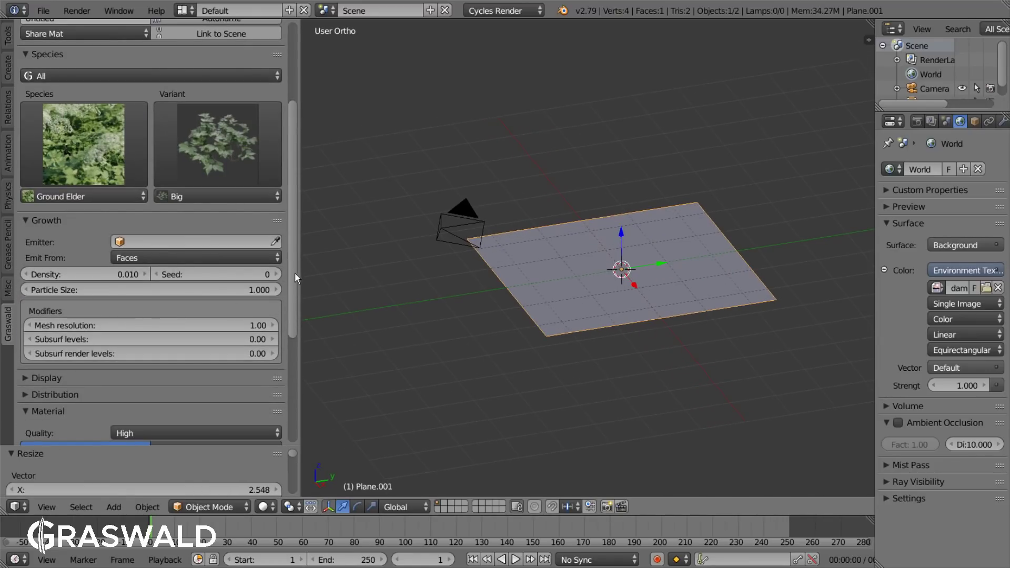
pyautogui.click(274, 241)
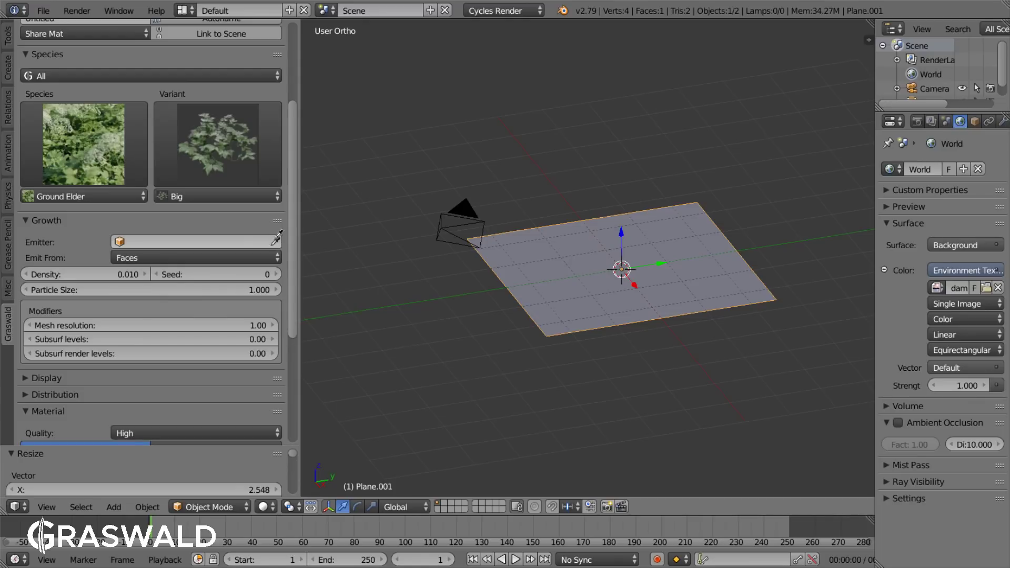
pyautogui.click(593, 267)
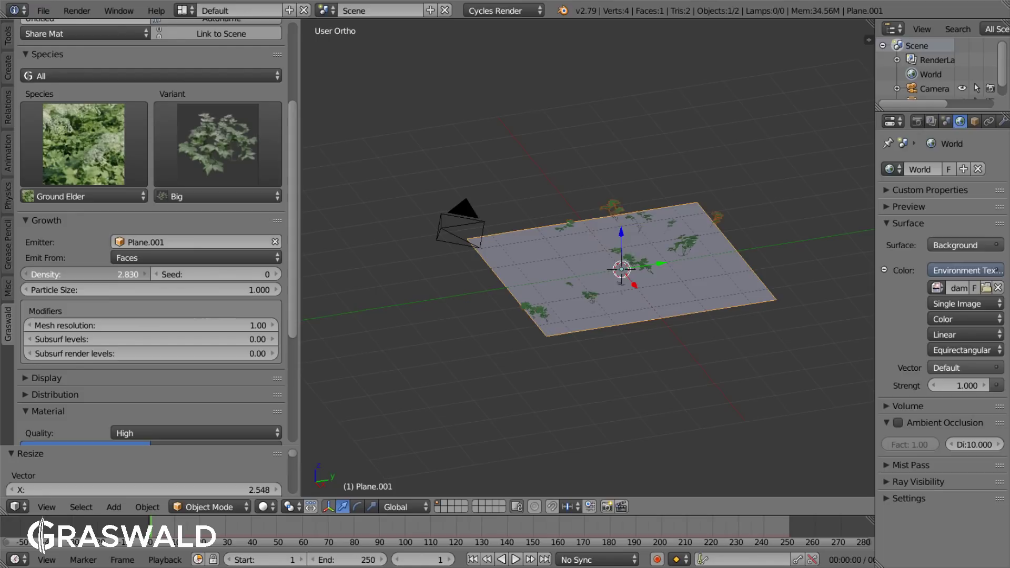
# Step: Set the growth density of the Ground Elder to 50 and then to 60
pyautogui.moveTo(85, 277); pyautogui.dragTo(142, 276)
pyautogui.click(83, 276)
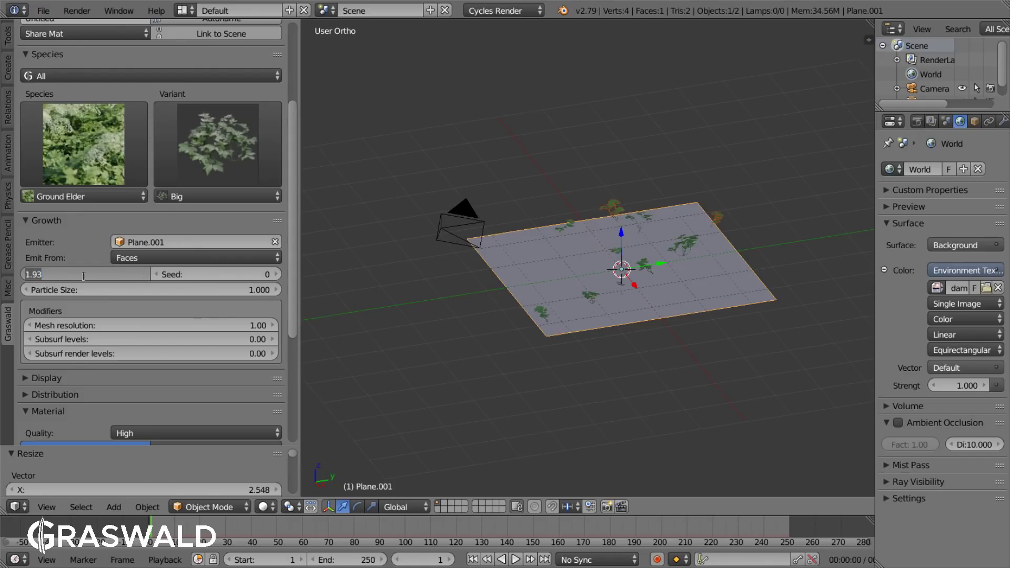
pyautogui.write('50')
pyautogui.press('Return')
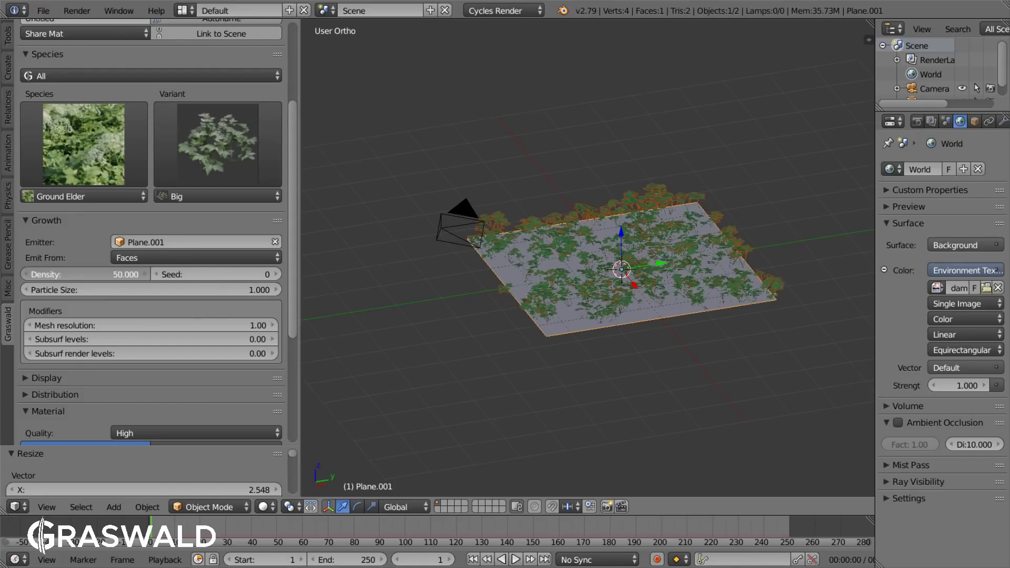
pyautogui.write('60')
pyautogui.press('Return')
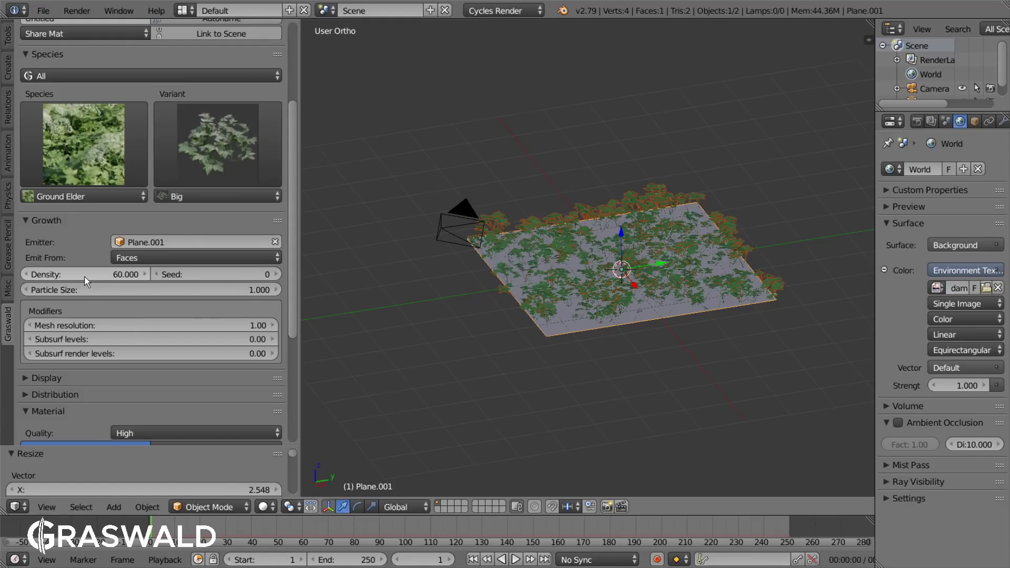
# Step: Scale the emitter plane down by a factor of about 0.3
pyautogui.scroll(4, 615, 289)
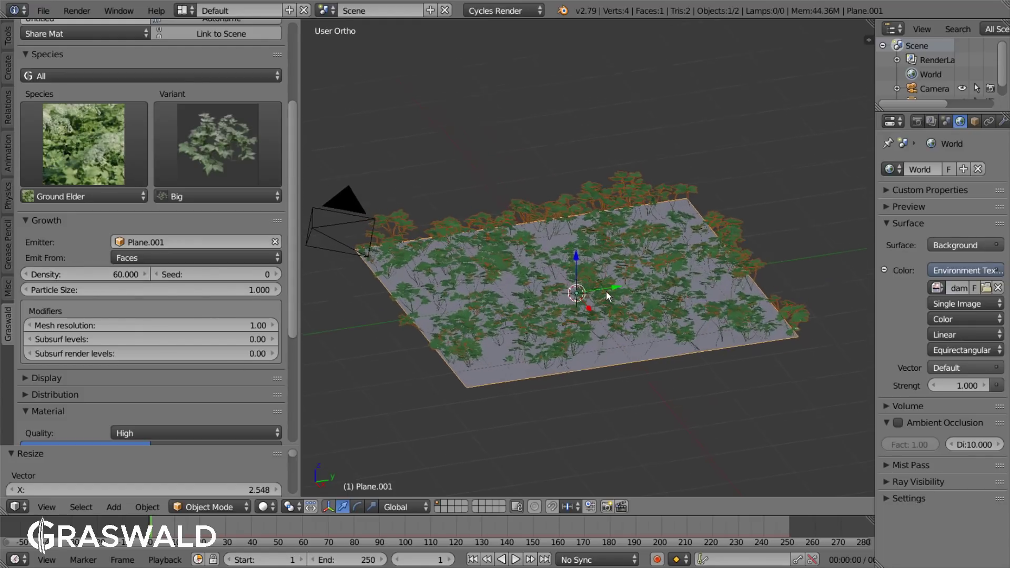
pyautogui.keyDown('shift'); pyautogui.moveTo(645, 314); pyautogui.dragTo(605, 292, button='middle'); pyautogui.keyUp('shift')
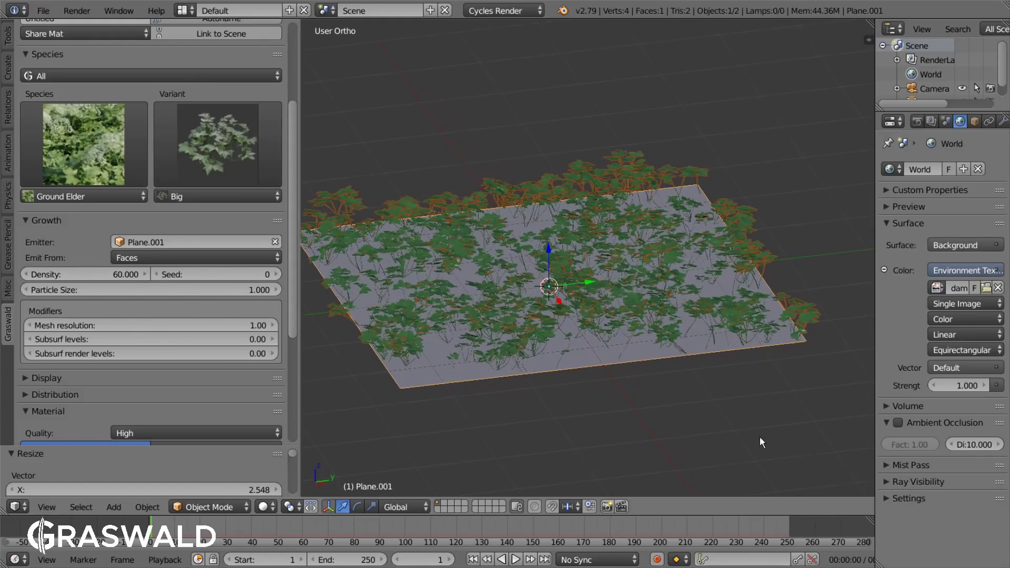
pyautogui.press('s')
pyautogui.click(617, 327)
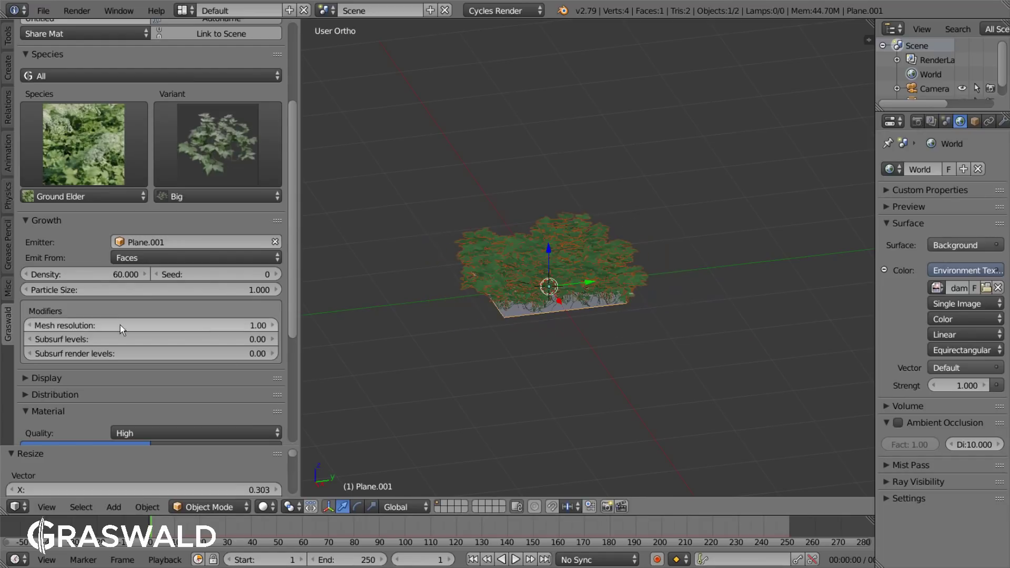
# Step: Reapply the growth density of 60, scale the emitter plane up by a factor of about 5.94 and refresh the density
pyautogui.click(97, 272)
pyautogui.press('Return')
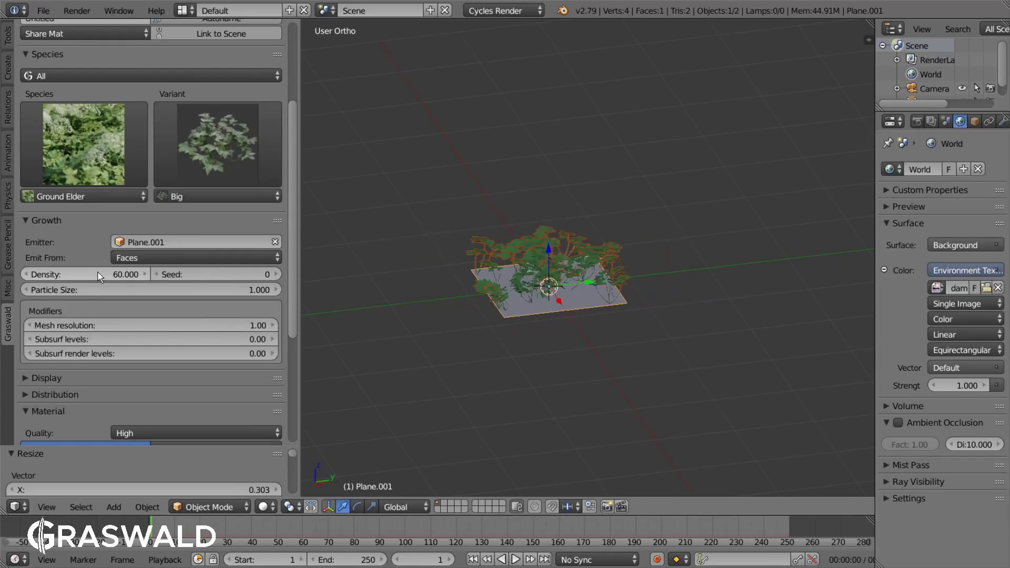
pyautogui.press('s')
pyautogui.click(642, 470)
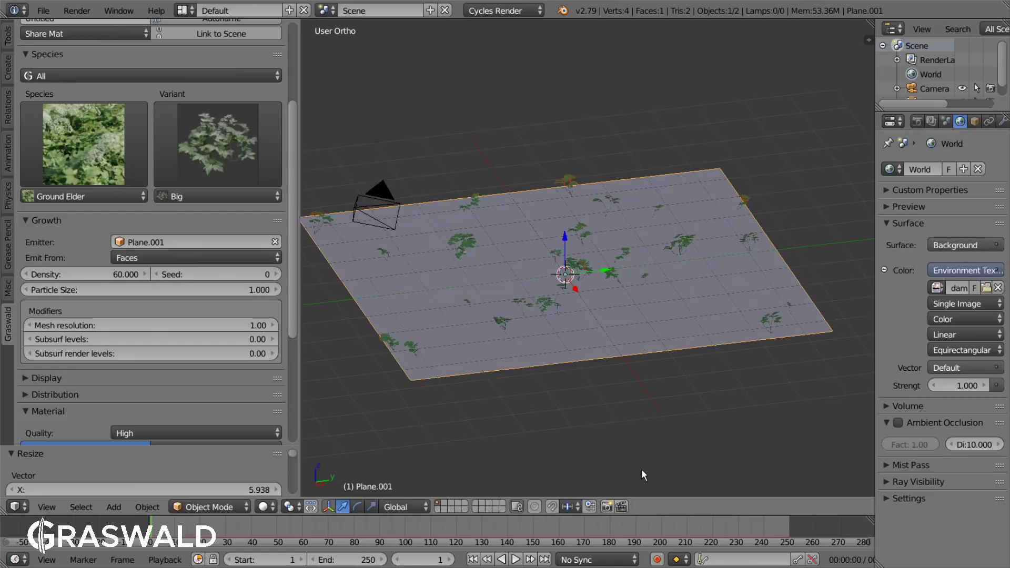
pyautogui.press('Return')
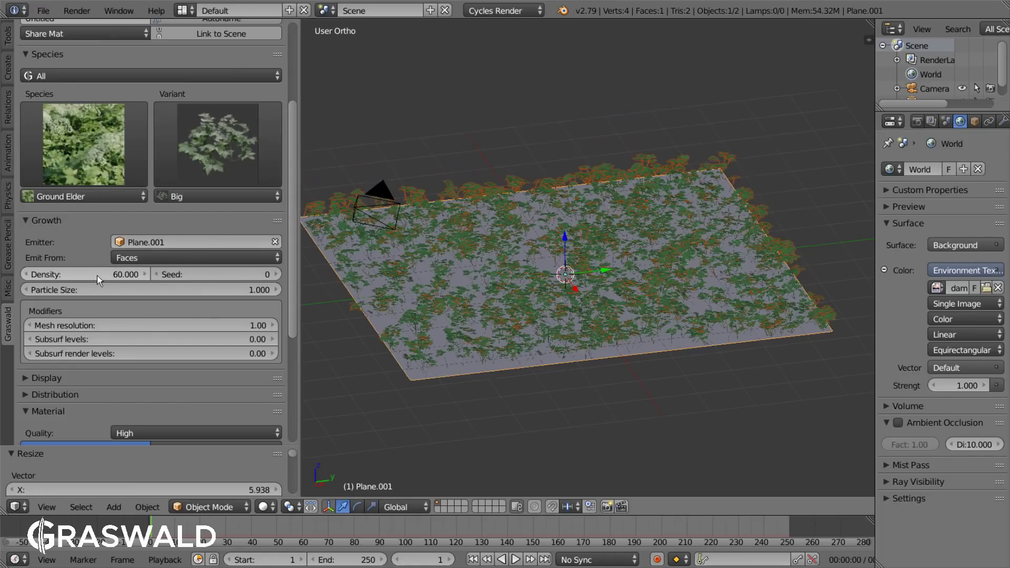
# Step: Scale the emitter plane down by a factor of about 0.31 and reapply the growth density of 60
pyautogui.press('s')
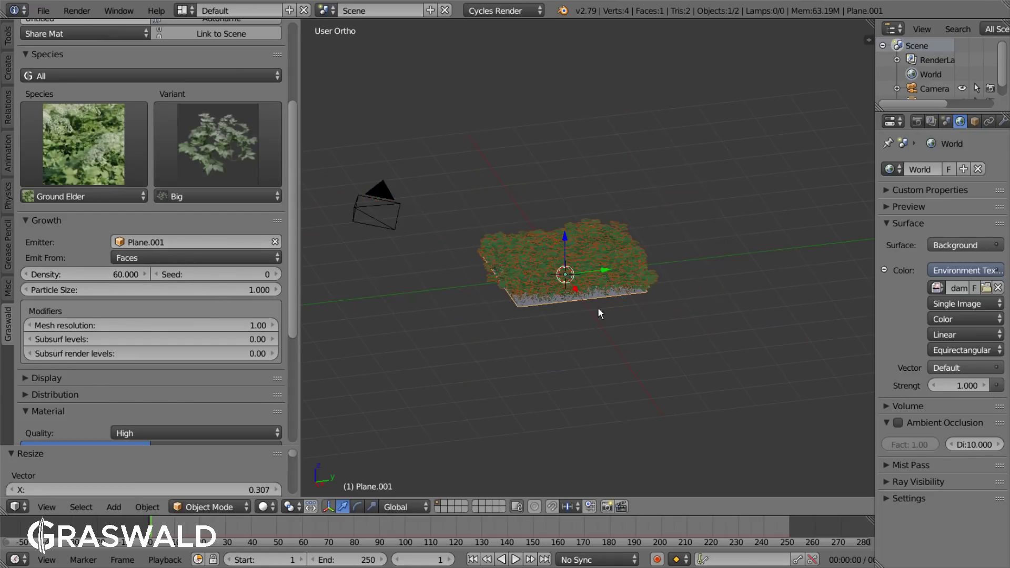
pyautogui.click(597, 307)
pyautogui.click(94, 270)
pyautogui.press('Return')
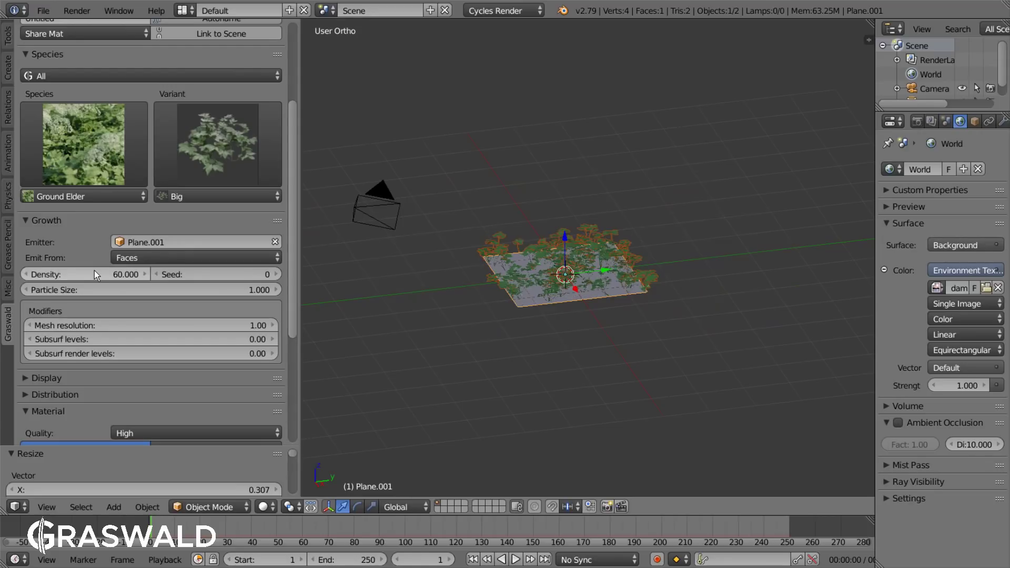
pyautogui.scroll(2, 620, 299)
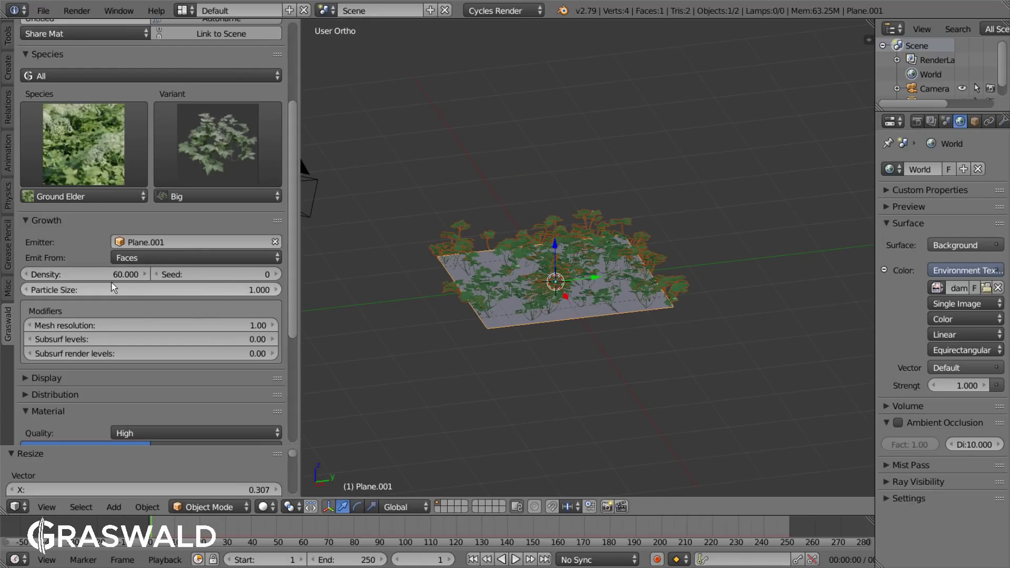
# Step: Try other particle sizes for the Ground Elder and set the particle size back to 1
pyautogui.moveTo(77, 294); pyautogui.dragTo(235, 292)
pyautogui.click(232, 288)
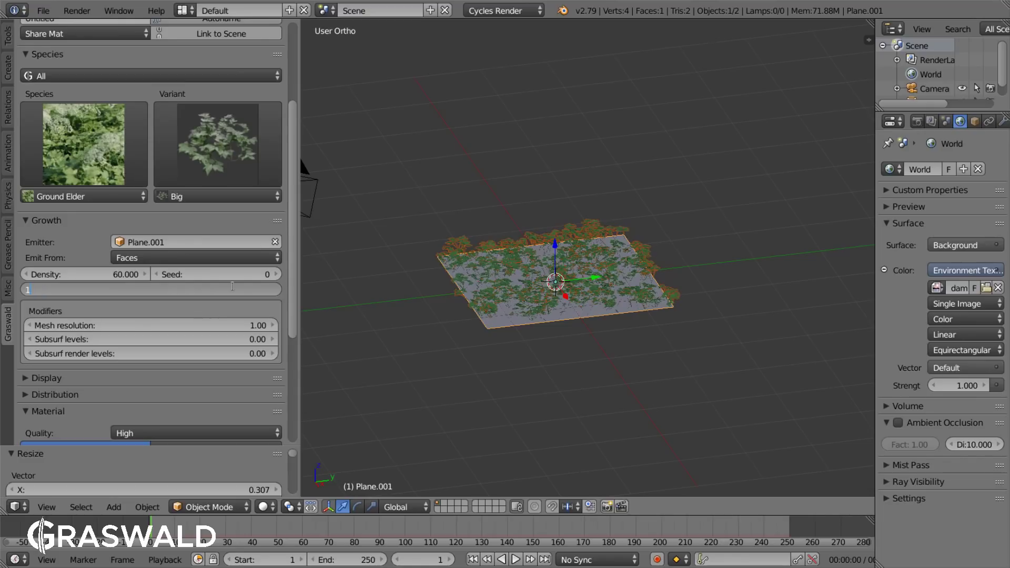
pyautogui.press('Return')
# Step: Raise the growth seed to 4 to vary the distribution of the Ground Elder plants
pyautogui.scroll(5, 611, 349)
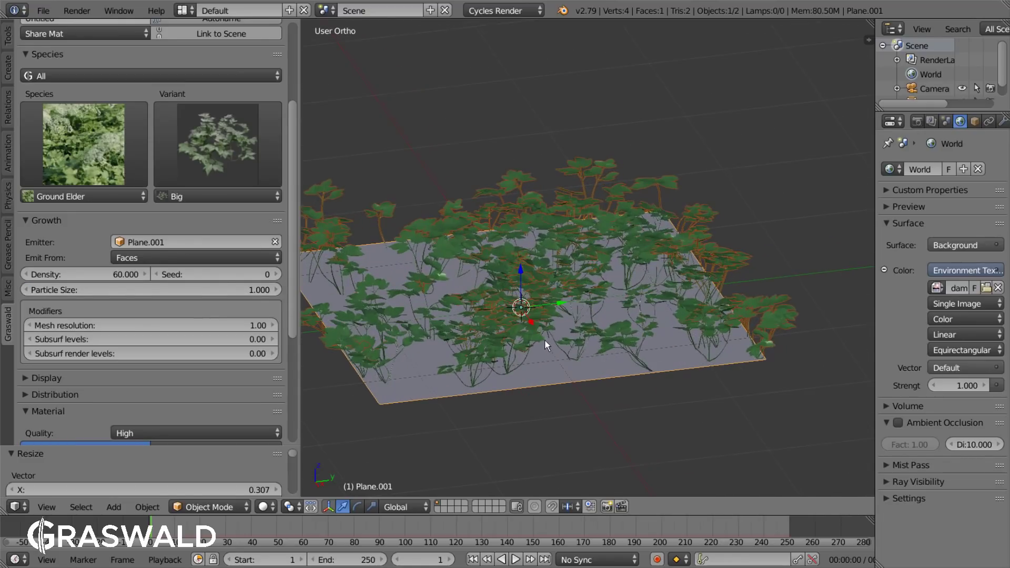
pyautogui.click(271, 275)
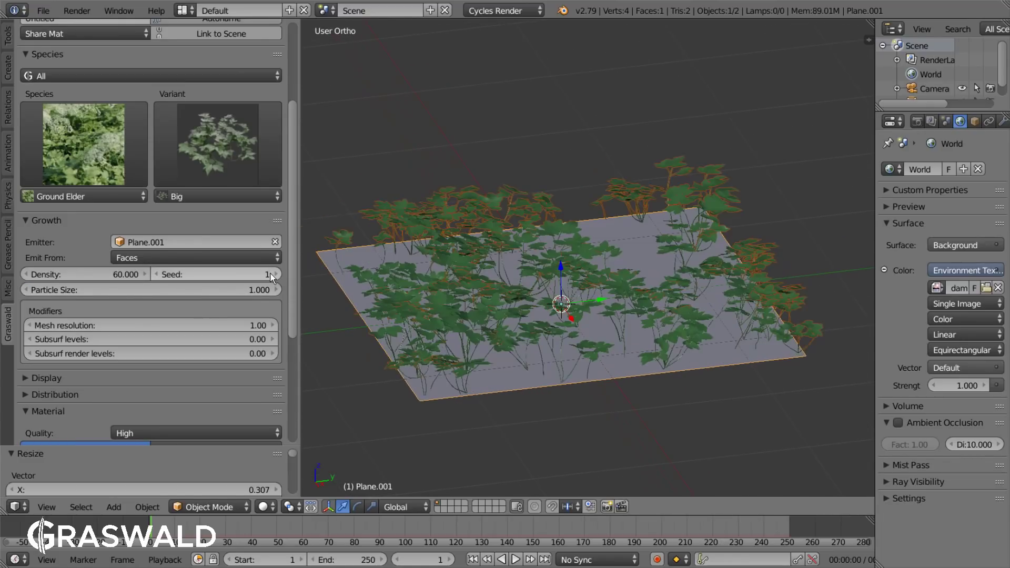
pyautogui.click(270, 275)
pyautogui.click(270, 275)
pyautogui.click(271, 275)
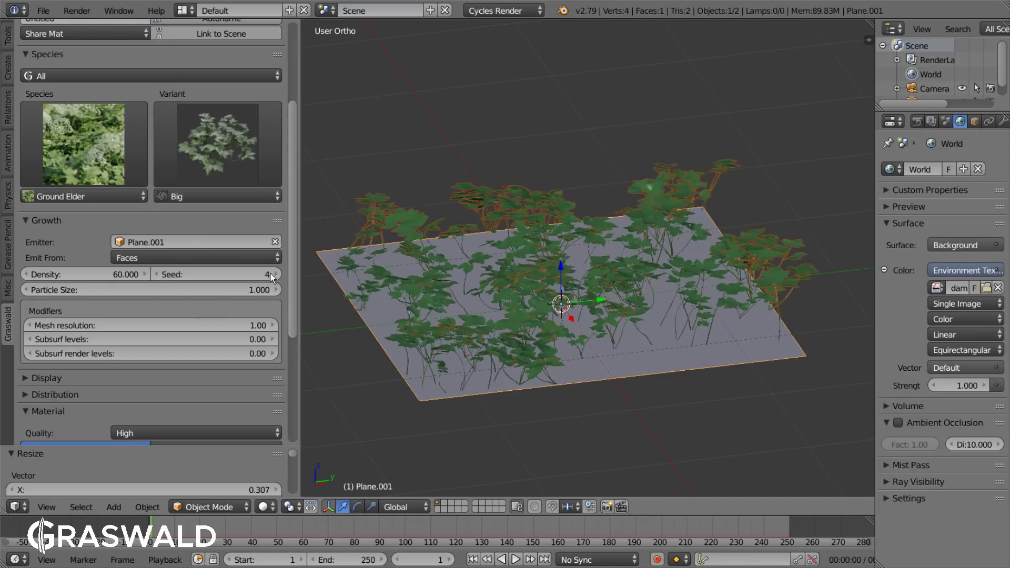
# Step: Hide the plant system in the viewport and show it again
pyautogui.scroll(6, 209, 297)
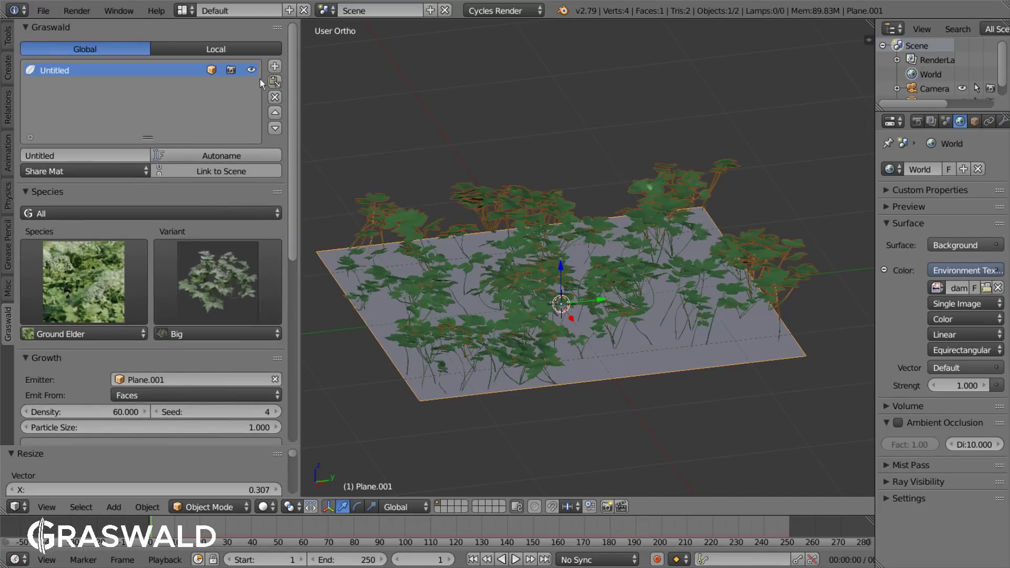
pyautogui.click(251, 71)
pyautogui.click(251, 71)
# Step: In a rendered viewport preview, hide the emitter, show it again, and return to solid shading
pyautogui.scroll(-2, 600, 266)
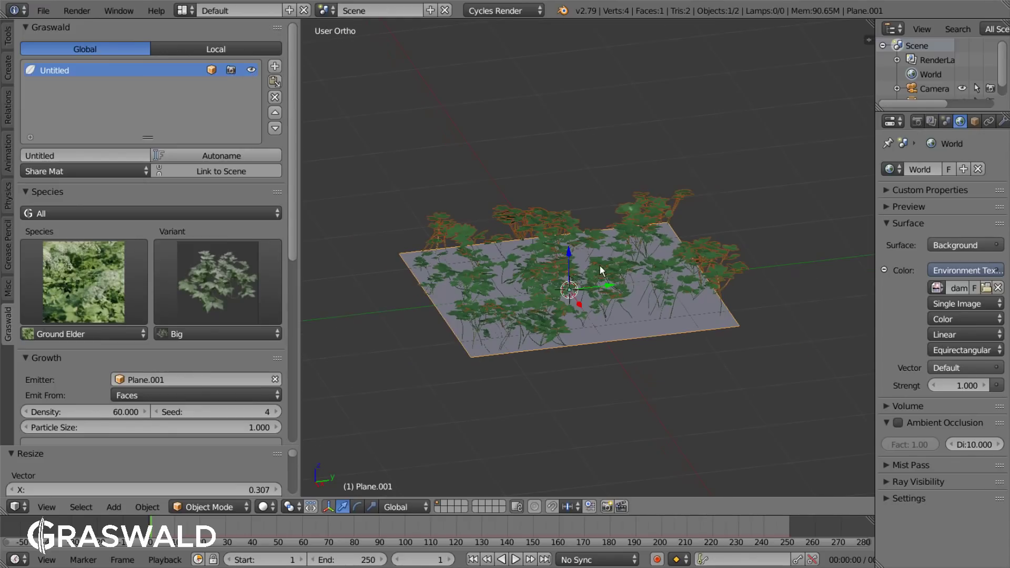
pyautogui.hotkey('shift', 'z')
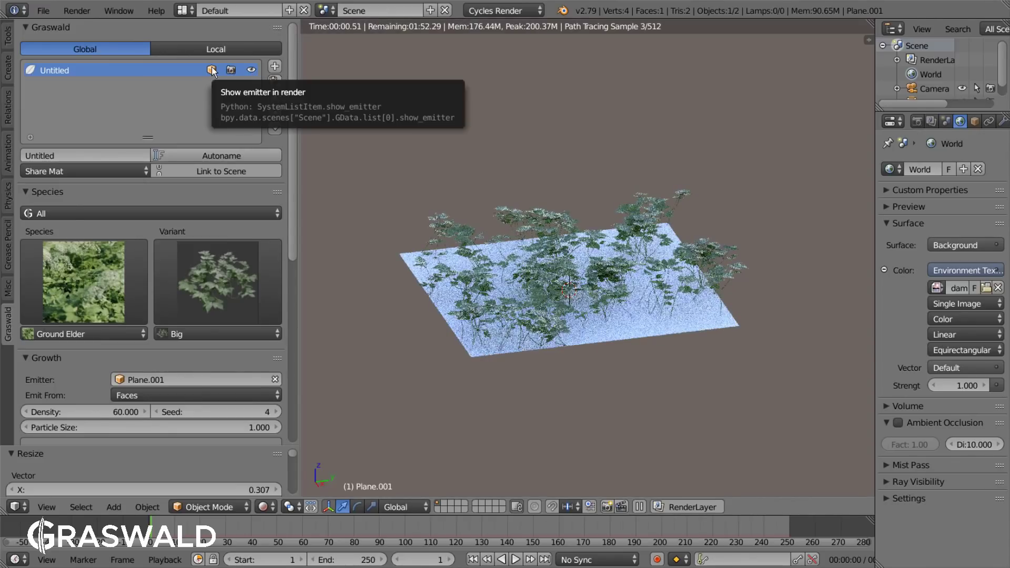
pyautogui.click(212, 70)
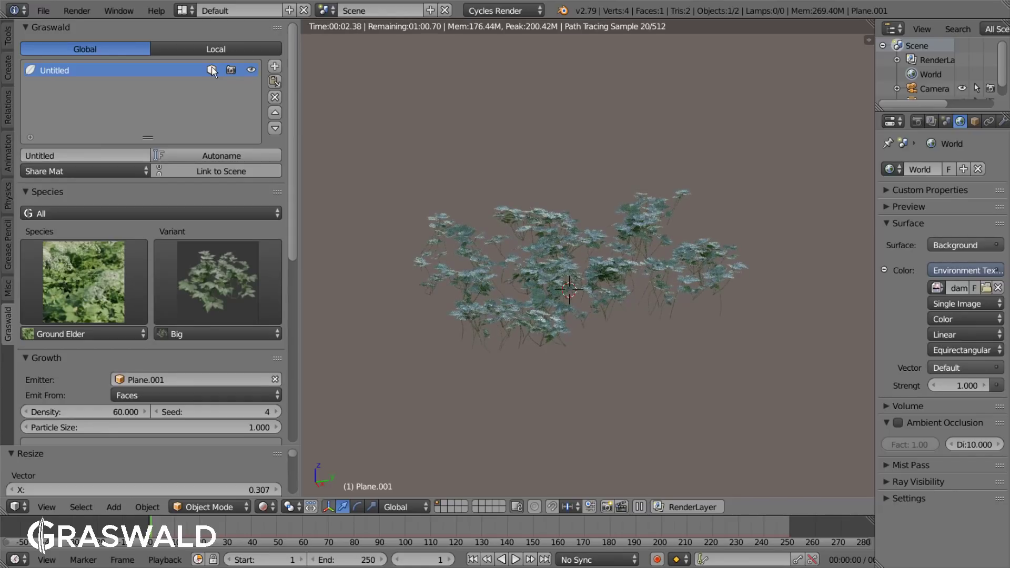
pyautogui.click(212, 70)
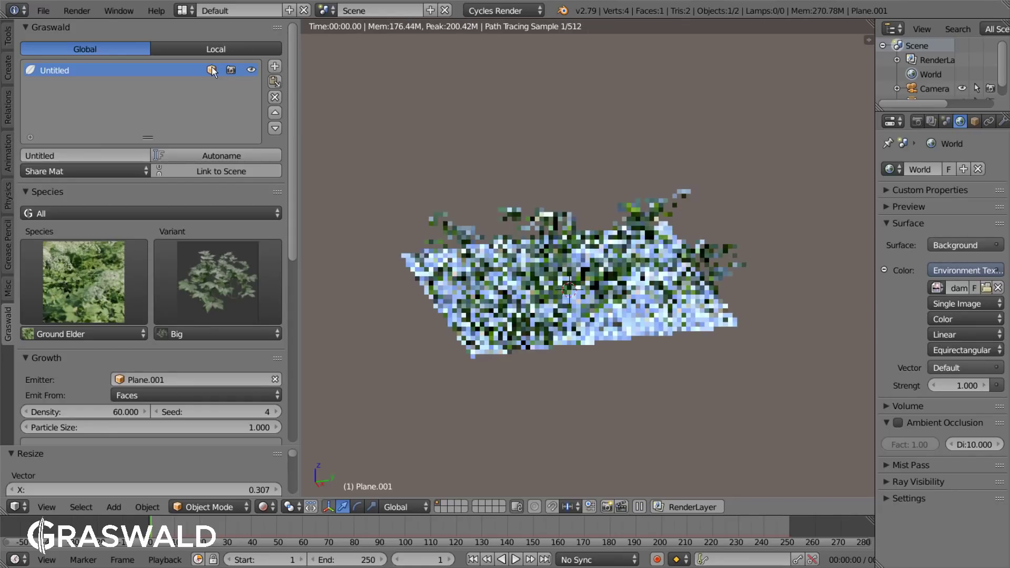
pyautogui.hotkey('shift', 'z')
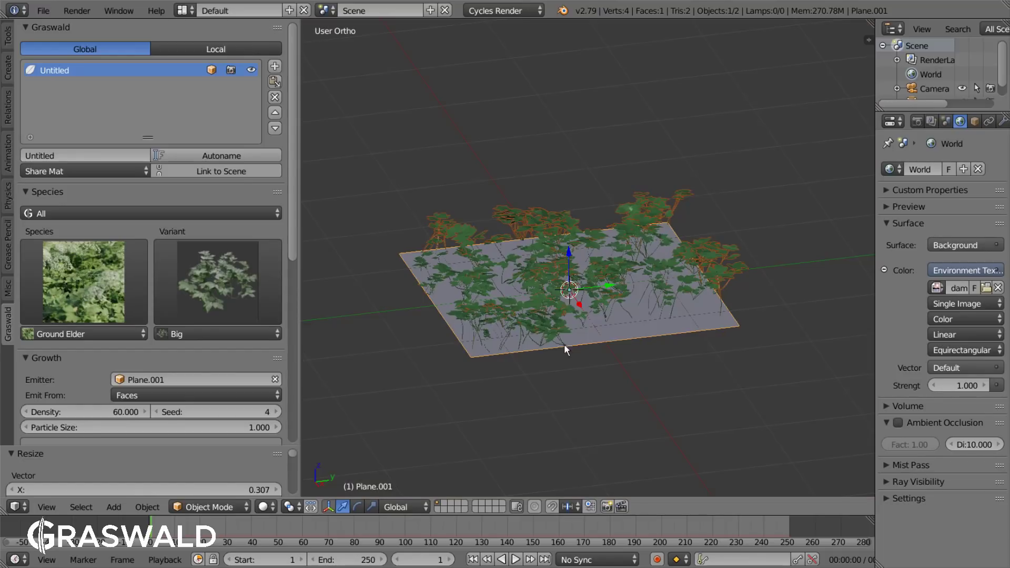
# Step: Move the emitter plane along the Y axis away from the scene centre and deselect everything
pyautogui.scroll(-2, 226, 315)
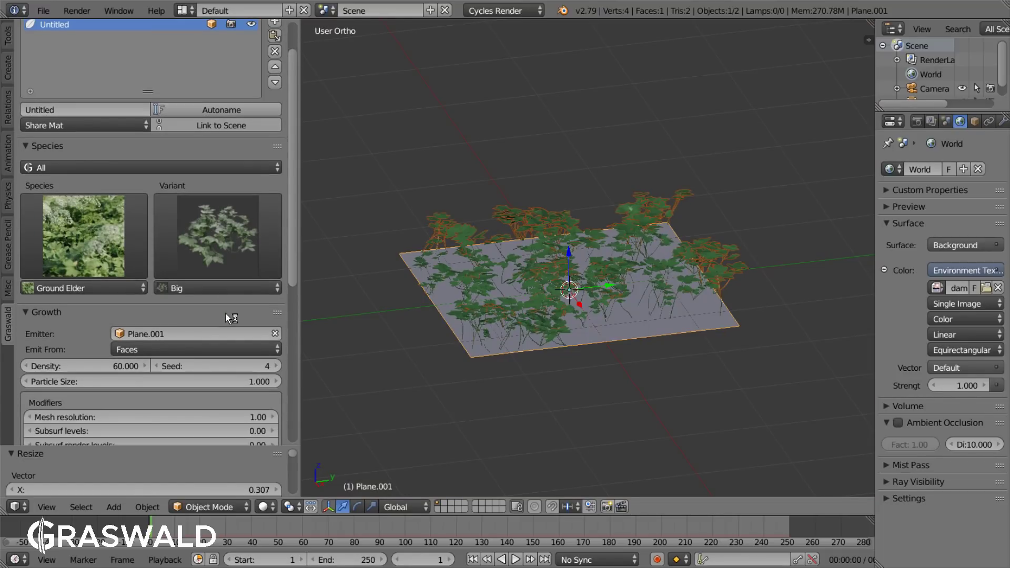
pyautogui.press('g')
pyautogui.press('y')
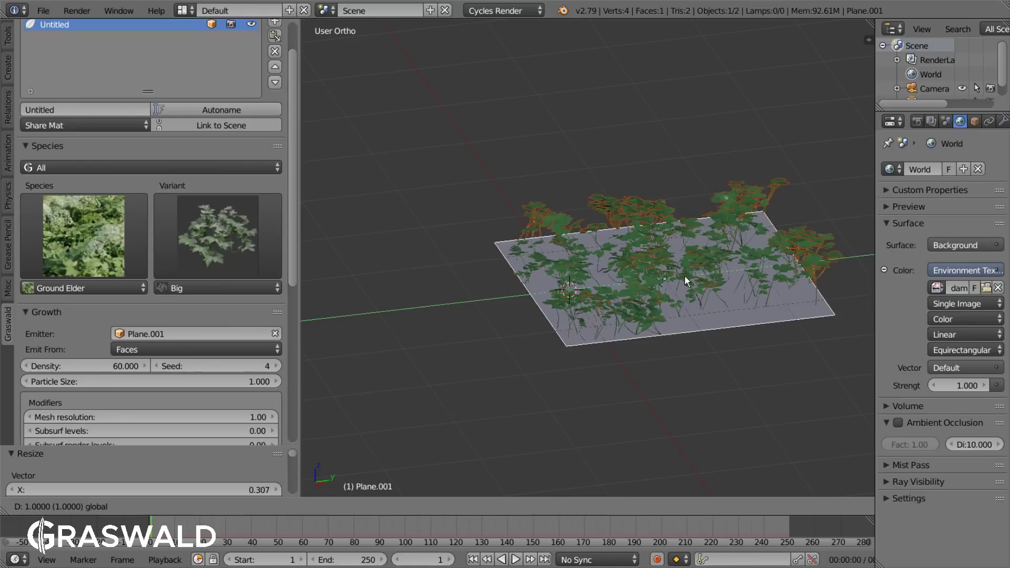
pyautogui.click(844, 263)
pyautogui.press('a')
# Step: Collapse the Species and Growth settings and link the plant system's source objects to the scene
pyautogui.scroll(1, 174, 355)
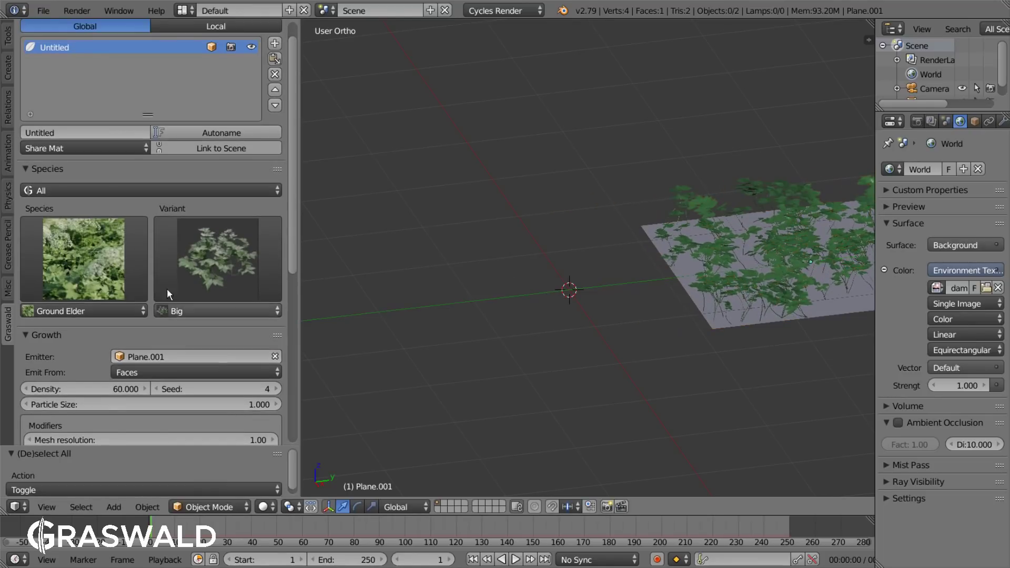
pyautogui.press('a')
pyautogui.press('a')
pyautogui.scroll(1, 178, 304)
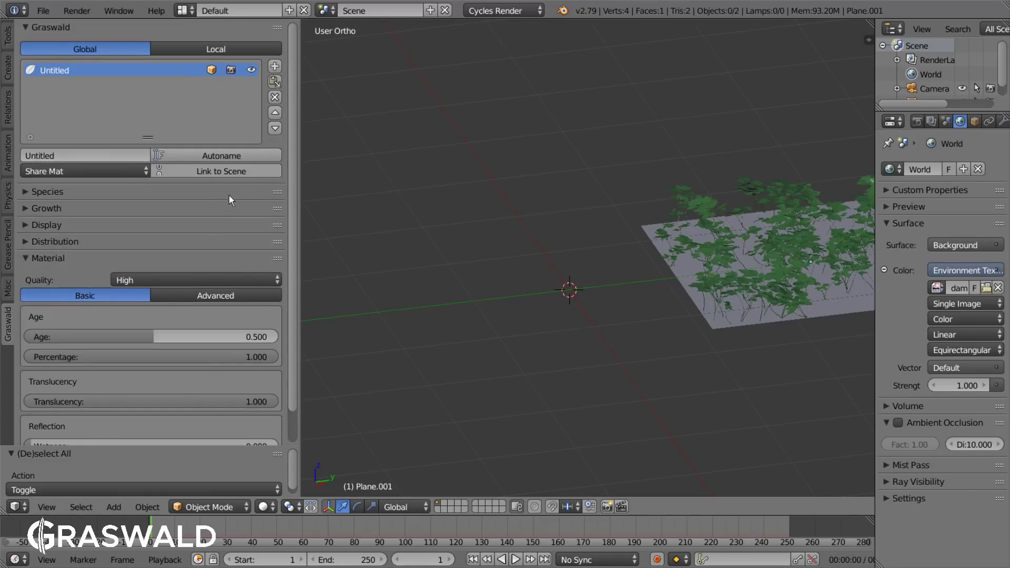
pyautogui.click(232, 174)
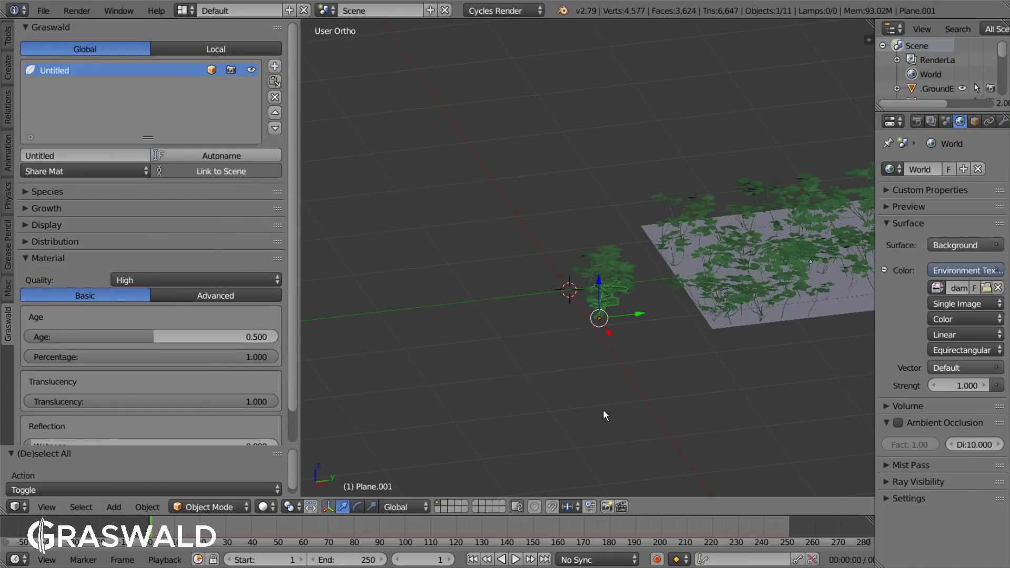
# Step: Select the outermost linked Ground Elder plant and move it about 0.475 along the X axis and away from the others along Y
pyautogui.moveTo(618, 362); pyautogui.dragTo(509, 342, button='middle')
pyautogui.scroll(6, 669, 342)
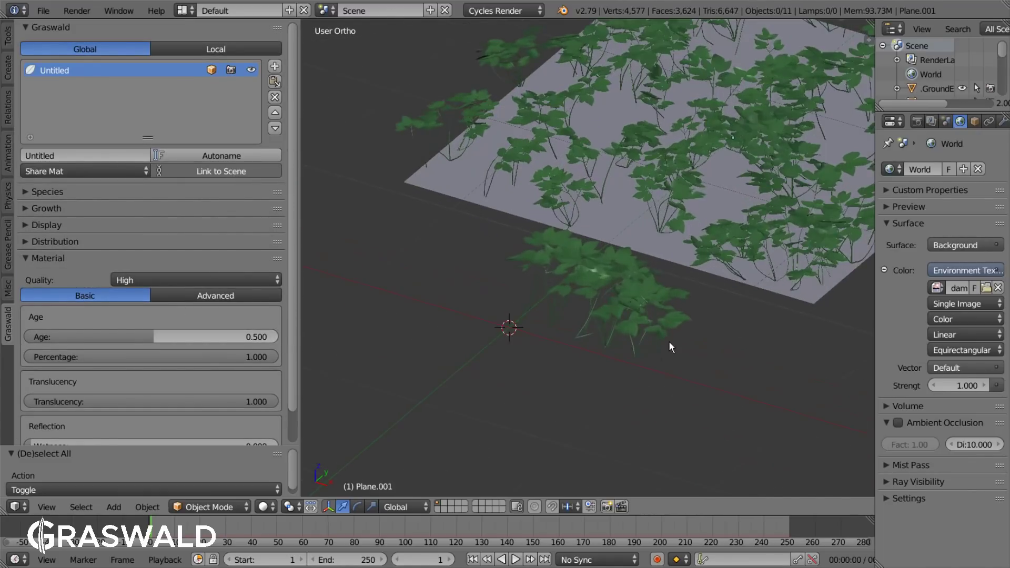
pyautogui.rightClick(664, 395)
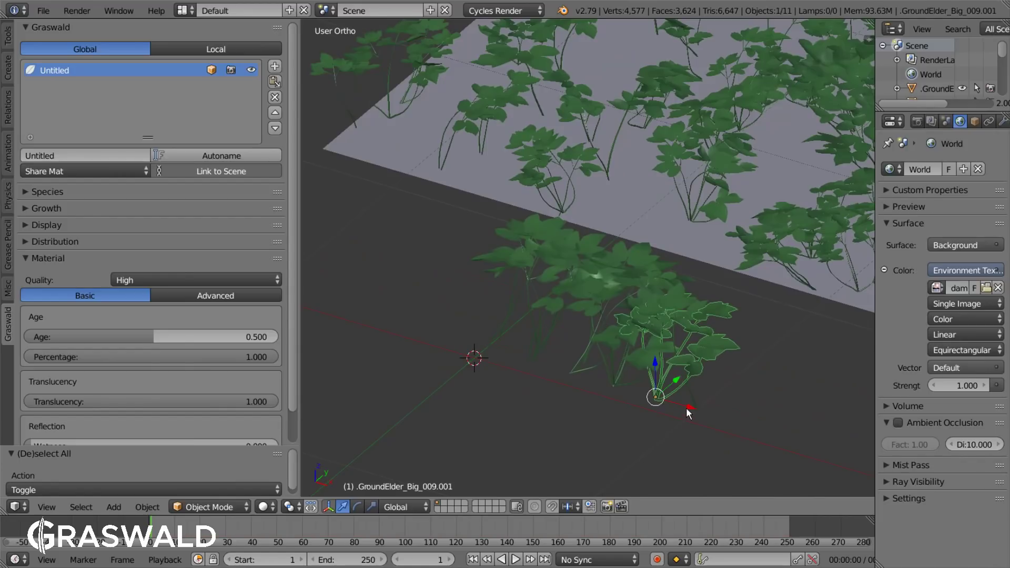
pyautogui.moveTo(689, 413); pyautogui.dragTo(781, 453)
pyautogui.click(781, 453)
pyautogui.scroll(-3, 762, 384)
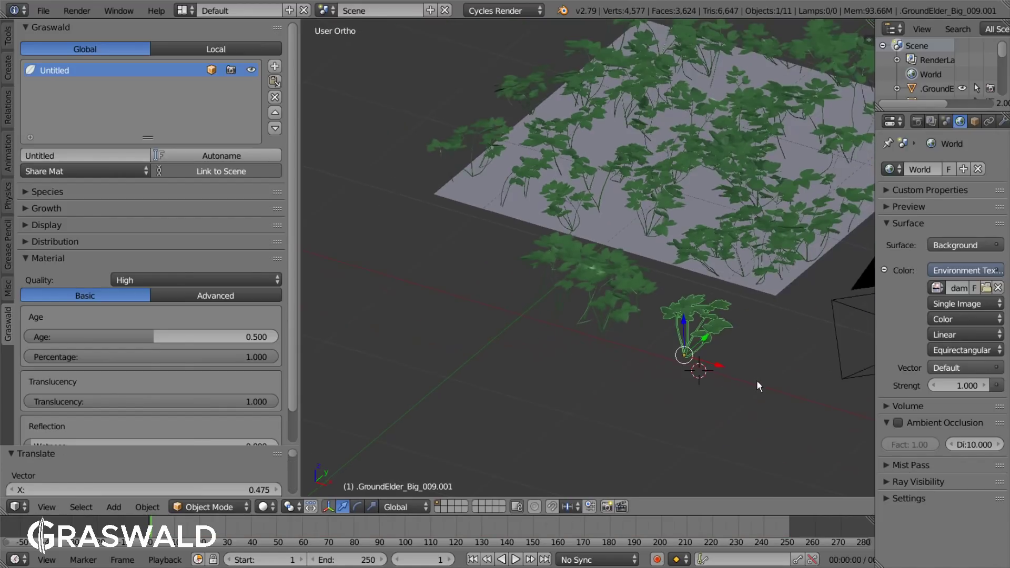
pyautogui.keyDown('shift'); pyautogui.moveTo(756, 380); pyautogui.dragTo(601, 315, button='middle'); pyautogui.keyUp('shift')
pyautogui.moveTo(602, 302); pyautogui.dragTo(549, 347)
# Step: In Edit Mode, pick a leaf vertex of the separated plant and scale it by a factor of about 2 with proportional editing
pyautogui.scroll(4, 578, 398)
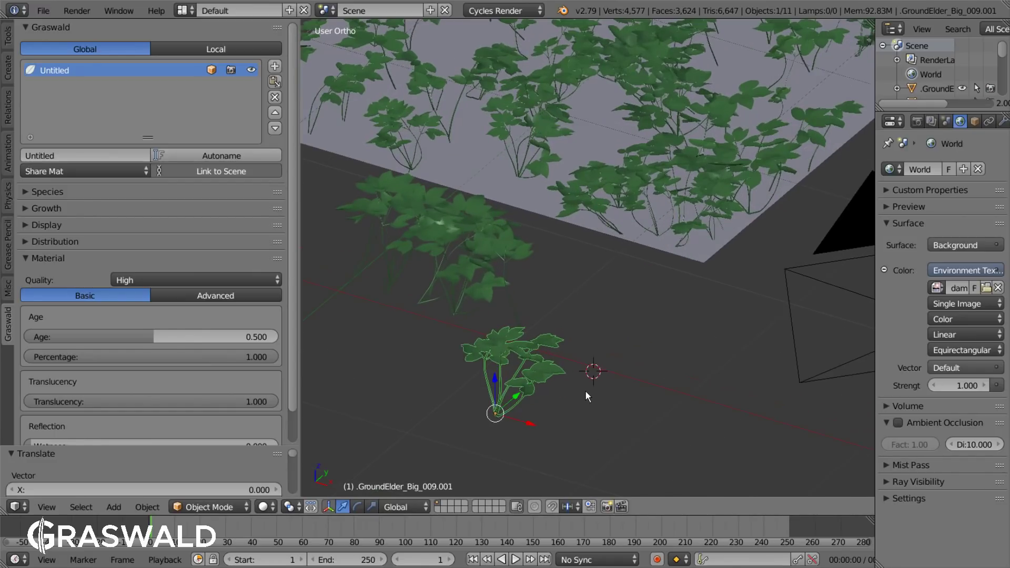
pyautogui.press('Tab')
pyautogui.rightClick(584, 342)
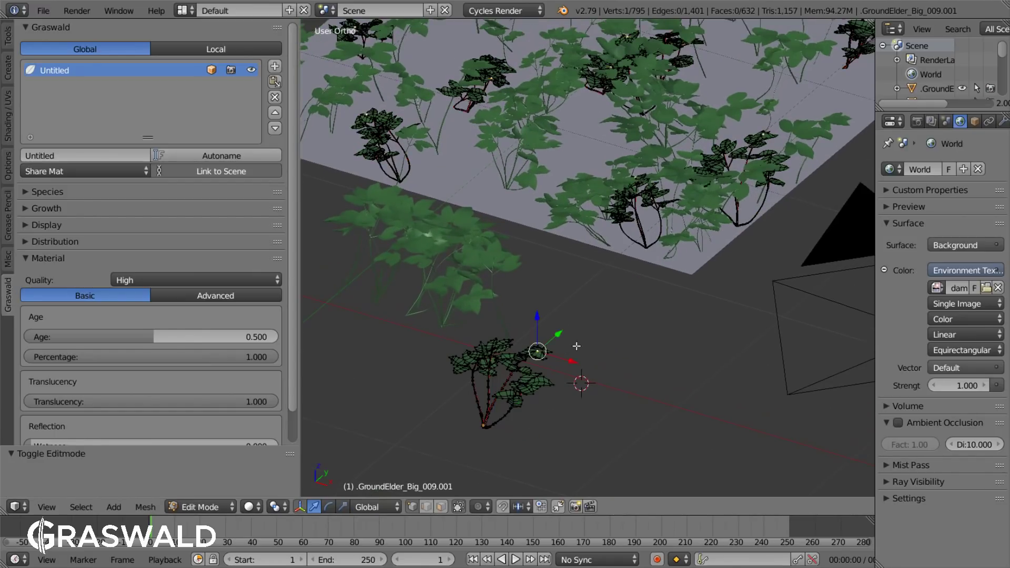
pyautogui.press('o')
pyautogui.press('s')
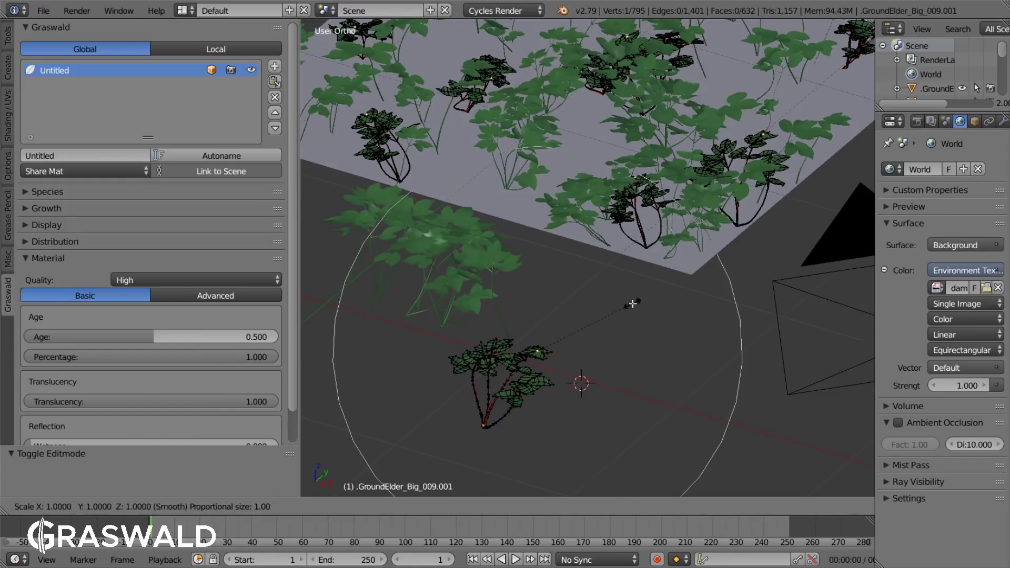
pyautogui.scroll(4, 658, 275)
pyautogui.click(707, 230)
# Step: Move the leaf vertex outward with proportional editing to stretch the plant's leaves, and return to Object Mode
pyautogui.press('g')
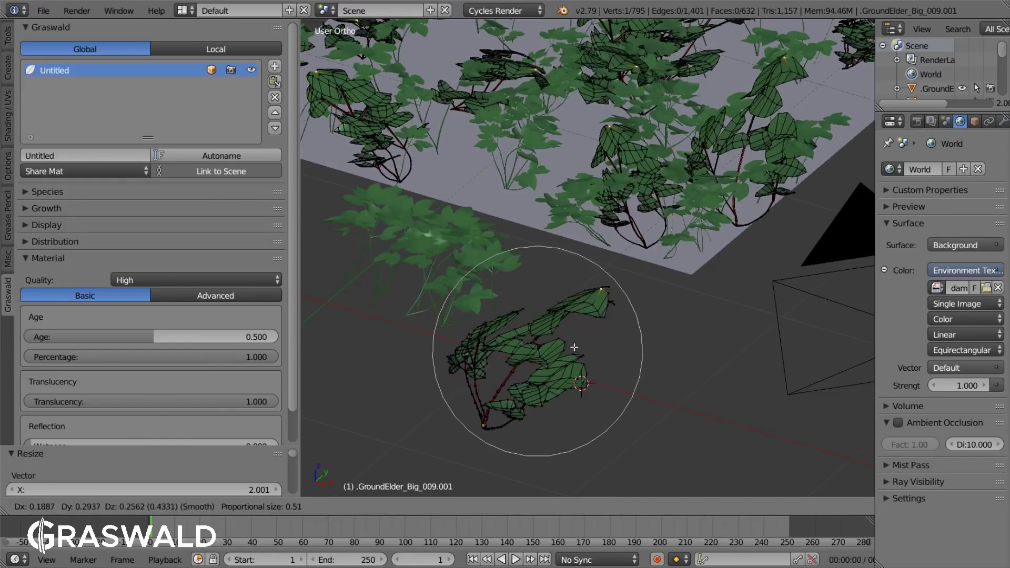
pyautogui.click(569, 345)
pyautogui.press('Tab')
# Step: In the Growth modifiers, set the subsurf levels to 1 and 2, and reset them to 0
pyautogui.scroll(-4, 595, 287)
pyautogui.moveTo(596, 282); pyautogui.dragTo(411, 337, button='middle')
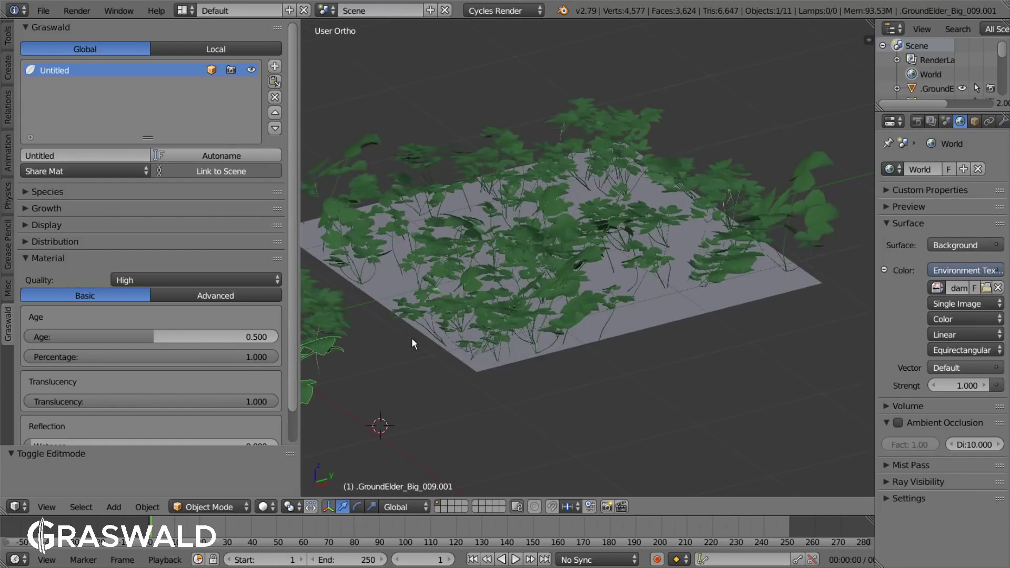
pyautogui.click(58, 209)
pyautogui.click(183, 324)
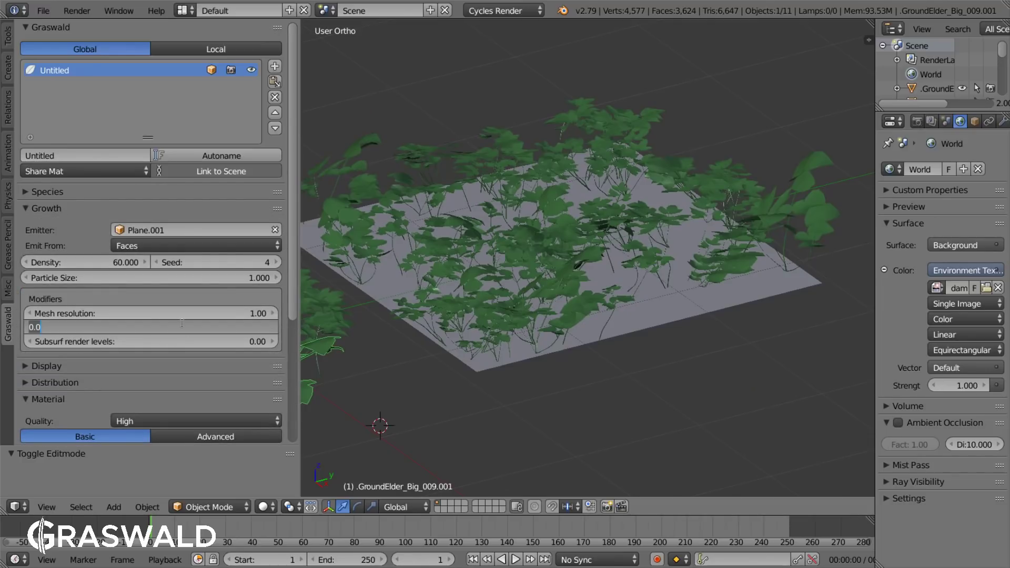
pyautogui.write('1')
pyautogui.press('Return')
pyautogui.click(183, 323)
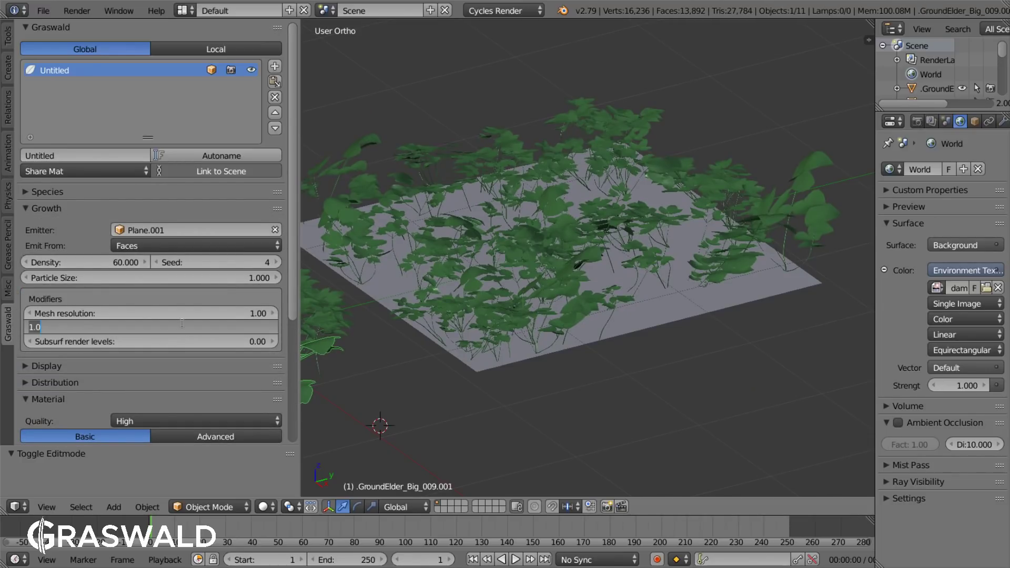
pyautogui.write('2')
pyautogui.press('Return')
pyautogui.click(183, 323)
pyautogui.write('0')
pyautogui.press('Return')
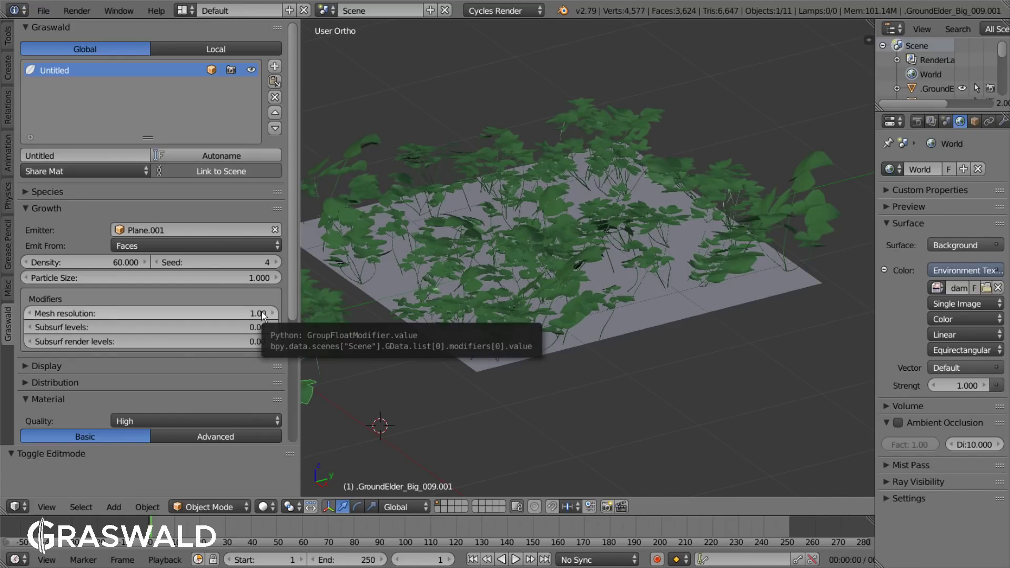
# Step: In the Growth modifiers, try mesh resolutions below zero, and set the mesh resolution to 0.2 with a slight upward adjustment
pyautogui.moveTo(271, 314); pyautogui.dragTo(263, 313)
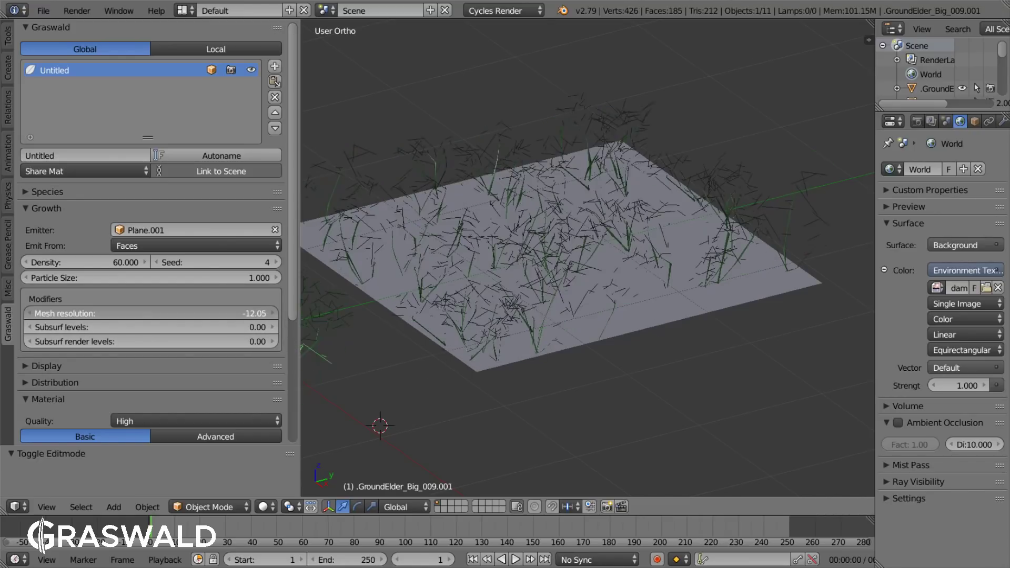
pyautogui.moveTo(258, 313); pyautogui.dragTo(270, 313)
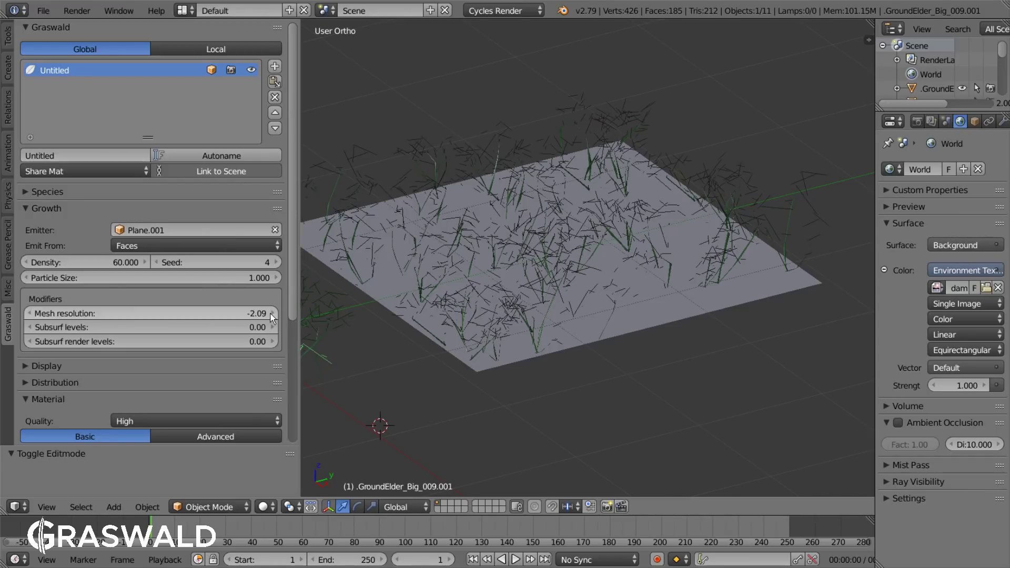
pyautogui.click(256, 313)
pyautogui.write('0.2')
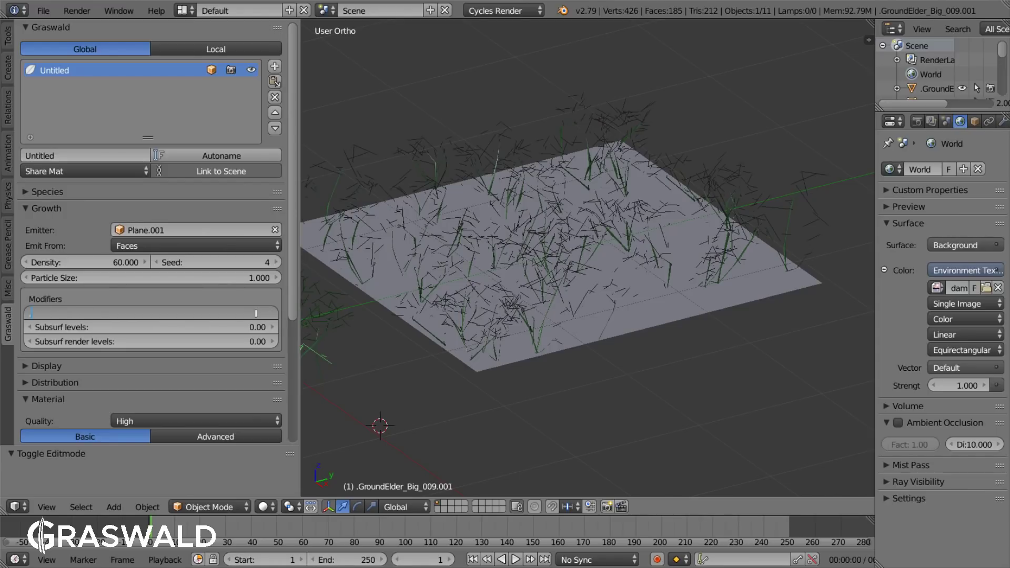
pyautogui.press('Return')
pyautogui.moveTo(220, 313); pyautogui.dragTo(232, 313)
# Step: Collapse the Growth settings and look through the Display settings of the Ground Elder system
pyautogui.press('a')
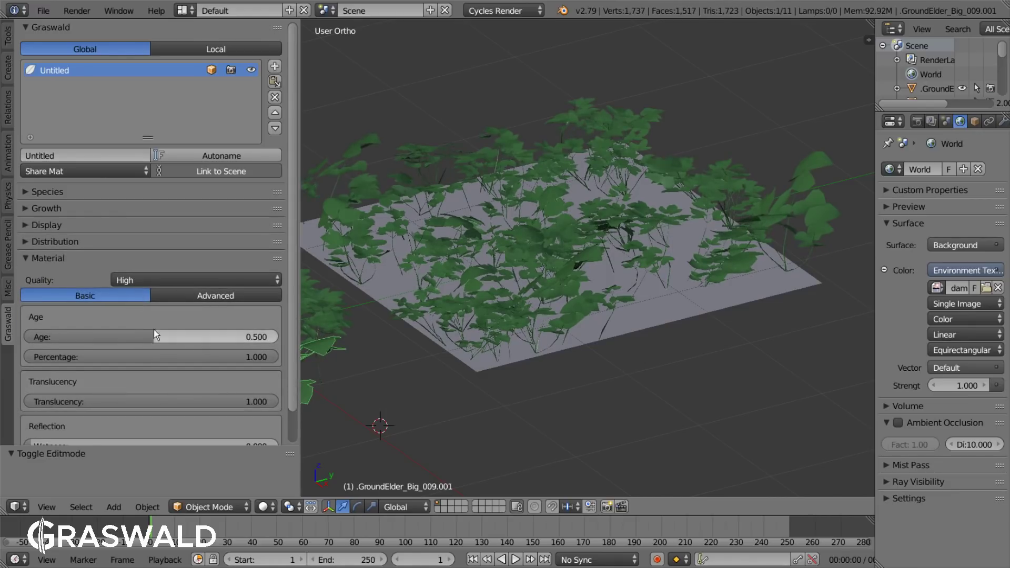
pyautogui.press('a')
pyautogui.press('a')
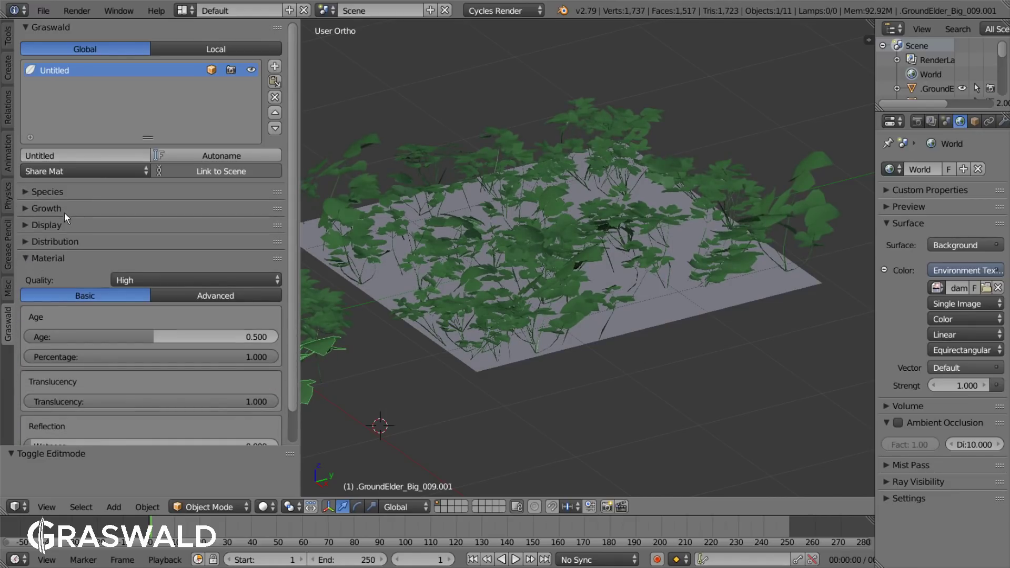
pyautogui.click(56, 224)
pyautogui.scroll(-1, 55, 226)
pyautogui.moveTo(96, 225); pyautogui.dragTo(150, 225)
pyautogui.keyDown('ctrl'); pyautogui.scroll(-1, 255, 217); pyautogui.keyUp('ctrl')
pyautogui.keyDown('ctrl'); pyautogui.scroll(2, 254, 217); pyautogui.keyUp('ctrl')
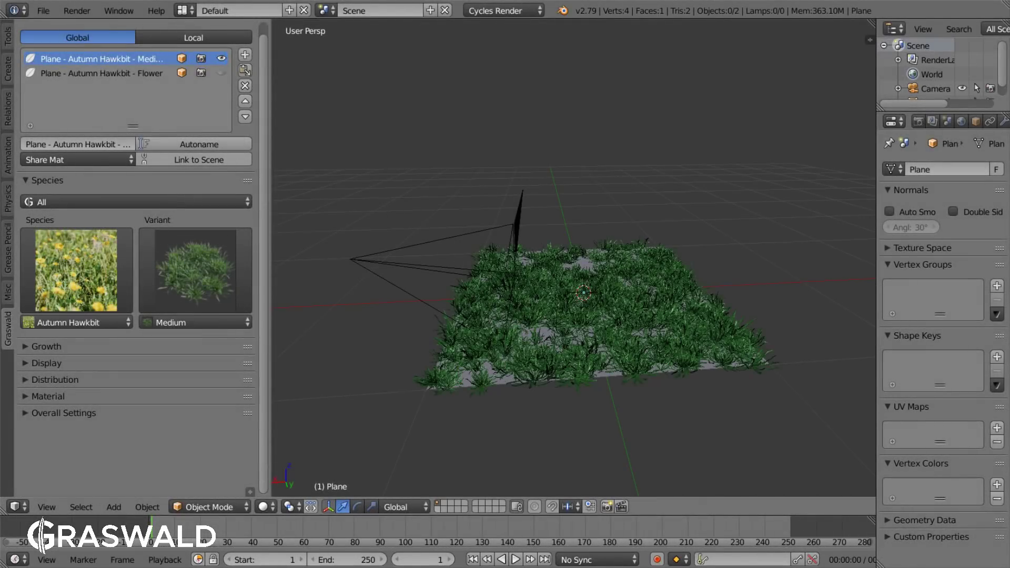
# Step: Expand the Distribution settings of the Autumn Hawkbit Medium system, collapse Species, and view the plane through the camera
pyautogui.click(213, 379)
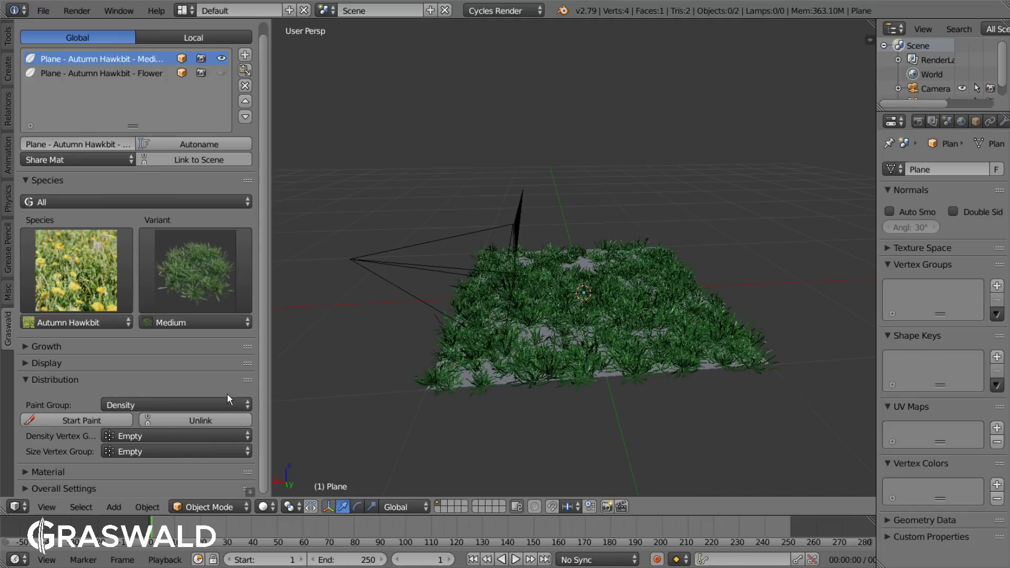
pyautogui.click(121, 180)
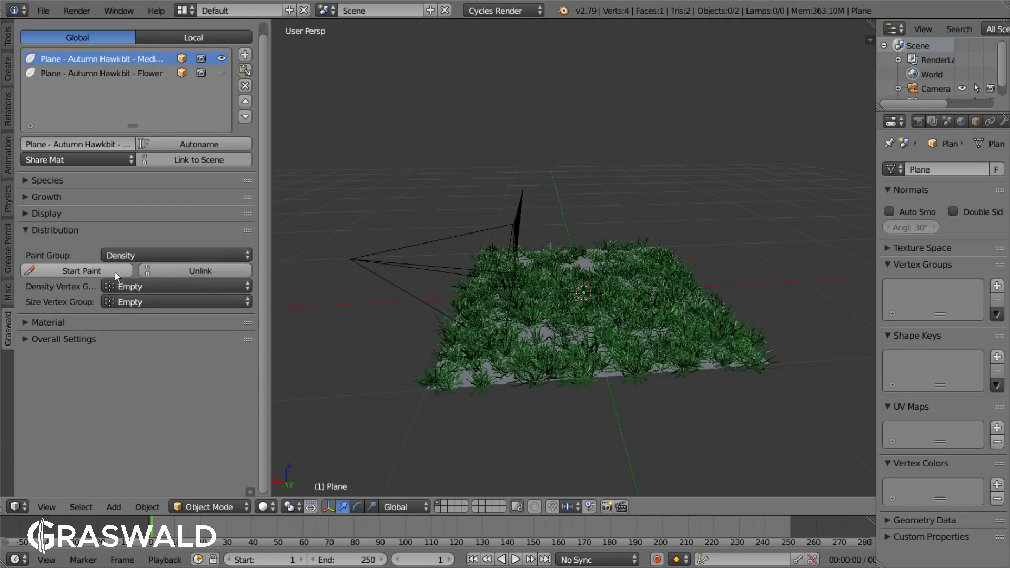
pyautogui.moveTo(497, 277); pyautogui.dragTo(578, 311, button='middle')
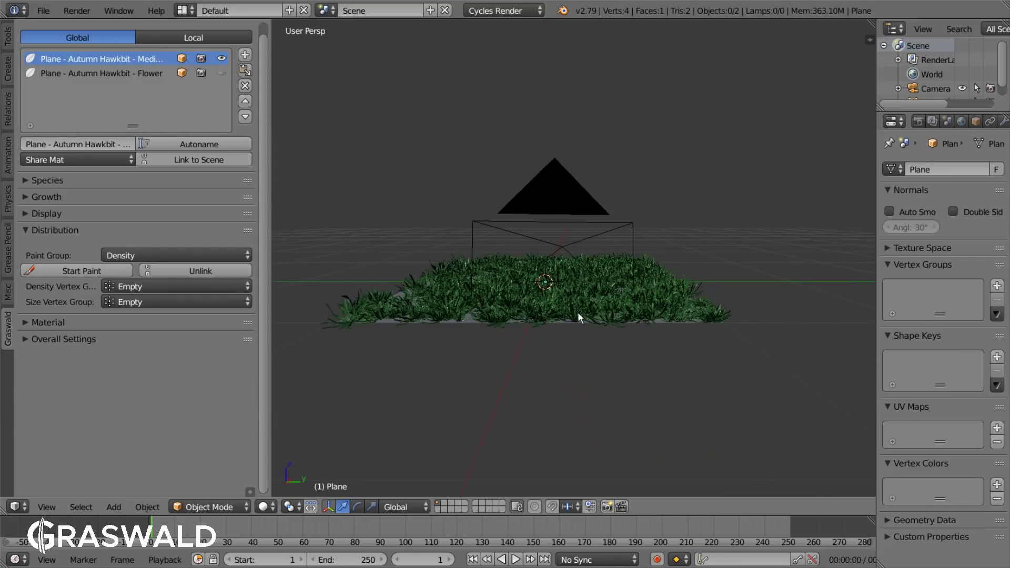
pyautogui.press('KP_0')
pyautogui.keyDown('shift'); pyautogui.moveTo(828, 353); pyautogui.dragTo(755, 349, button='middle'); pyautogui.keyUp('shift')
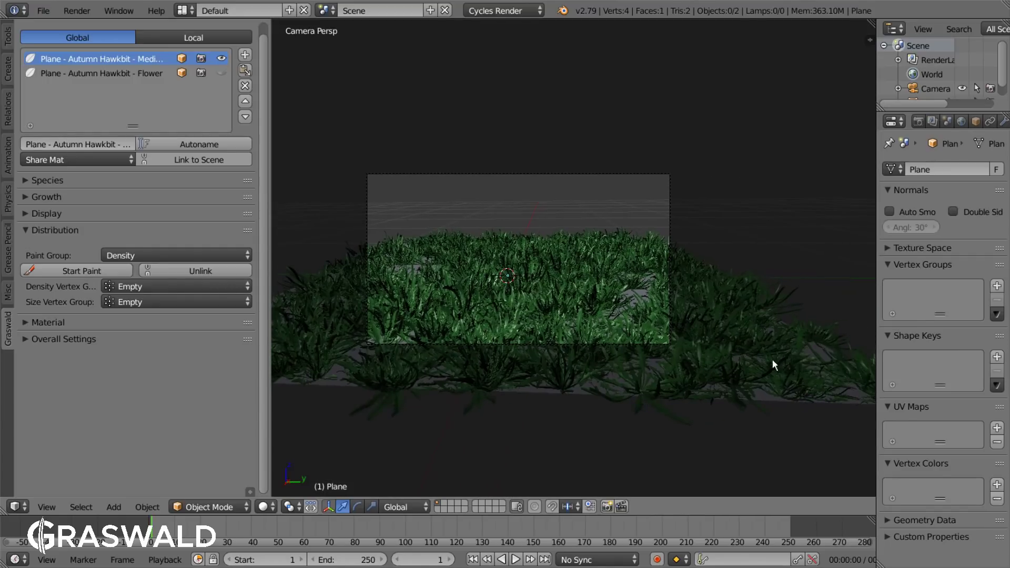
# Step: Hide the Medium system in the viewport and subdivide the ground plane in Edit Mode with 10 cuts
pyautogui.rightClick(468, 365)
pyautogui.click(222, 59)
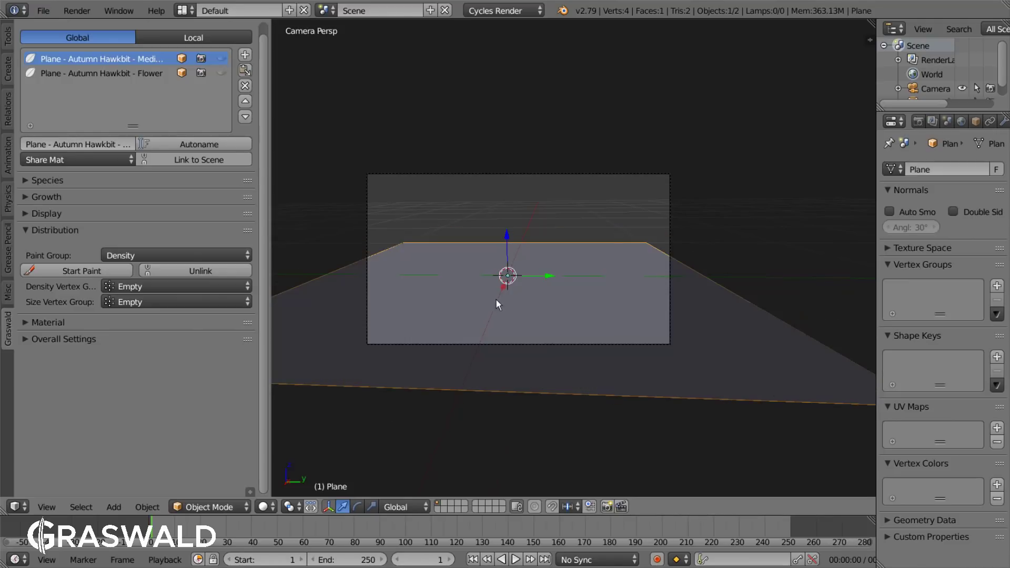
pyautogui.press('Tab')
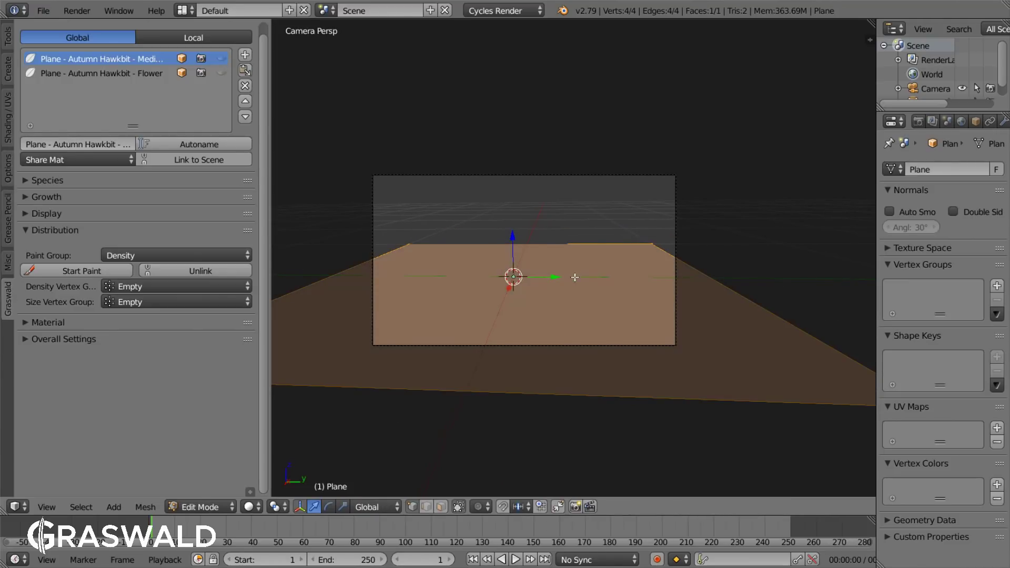
pyautogui.press('w')
pyautogui.click(575, 278)
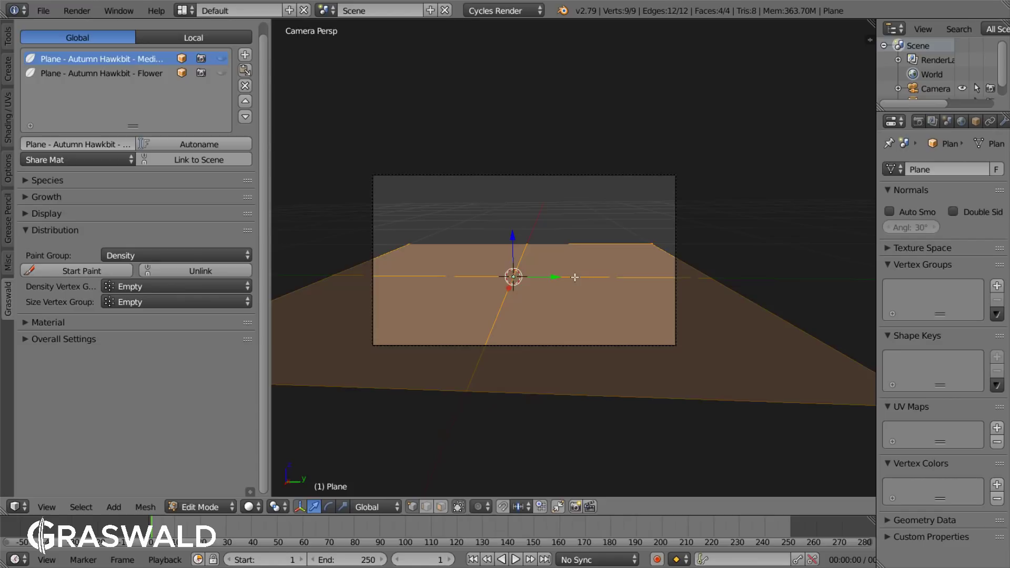
pyautogui.press('F6')
pyautogui.moveTo(699, 304); pyautogui.dragTo(739, 304)
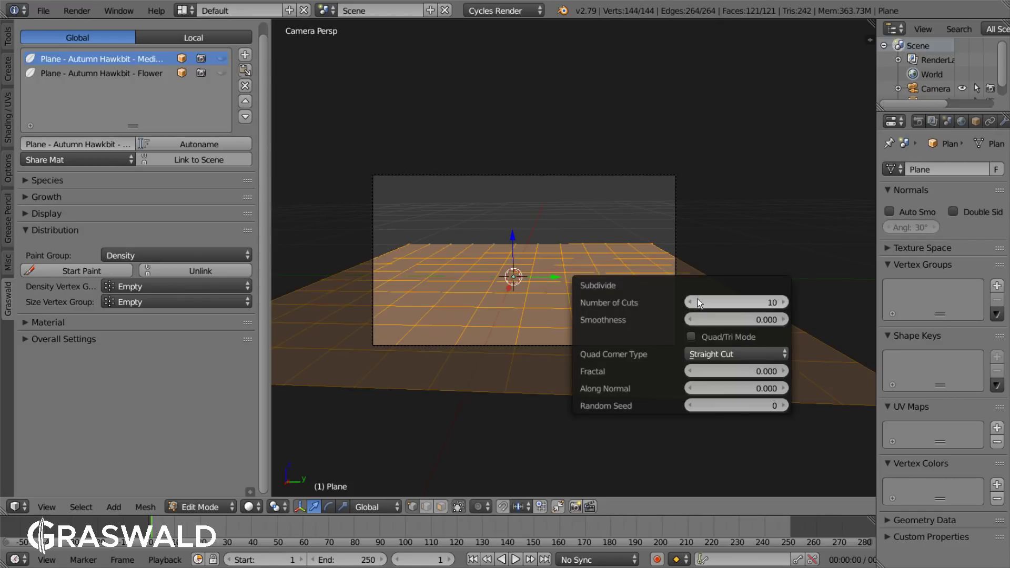
# Step: Subdivide the plane two more times, return to Object Mode and show the Medium system again
pyautogui.press('w')
pyautogui.click(384, 225)
pyautogui.press('w')
pyautogui.click(384, 226)
pyautogui.press('Tab')
pyautogui.click(220, 59)
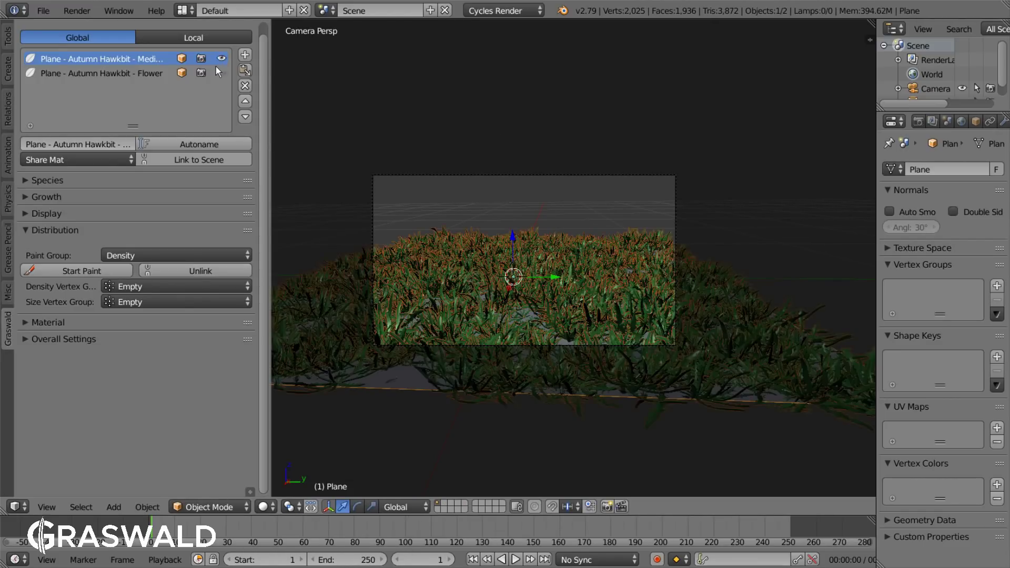
# Step: Weight-paint the Medium system's density over the middle and back of the plane, and exit paint mode
pyautogui.click(58, 274)
pyautogui.moveTo(415, 252)
pyautogui.mouseDown()
pyautogui.moveTo(367, 291)
pyautogui.moveTo(616, 340)
pyautogui.moveTo(478, 267)
pyautogui.moveTo(636, 261)
pyautogui.moveTo(484, 300)
pyautogui.mouseUp()
pyautogui.click(74, 274)
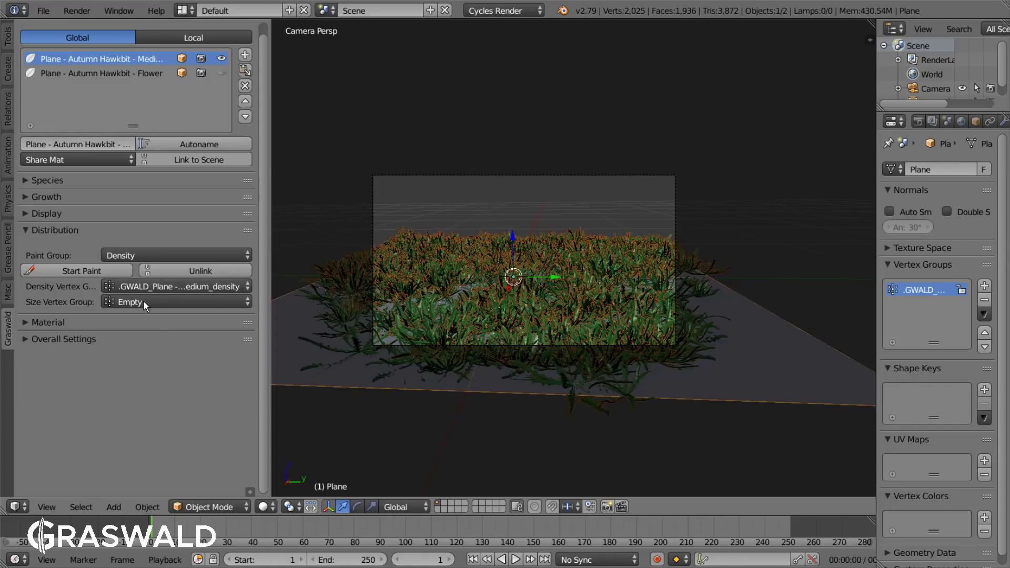
# Step: Set the paint group to Length and weight-paint patches of the plane for the Medium system
pyautogui.click(136, 255)
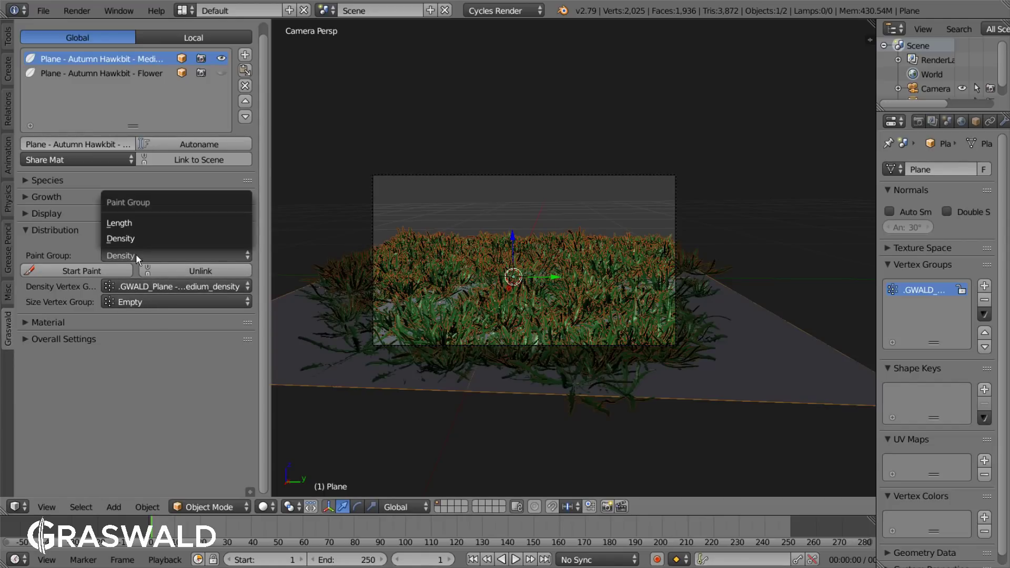
pyautogui.click(139, 225)
pyautogui.click(105, 270)
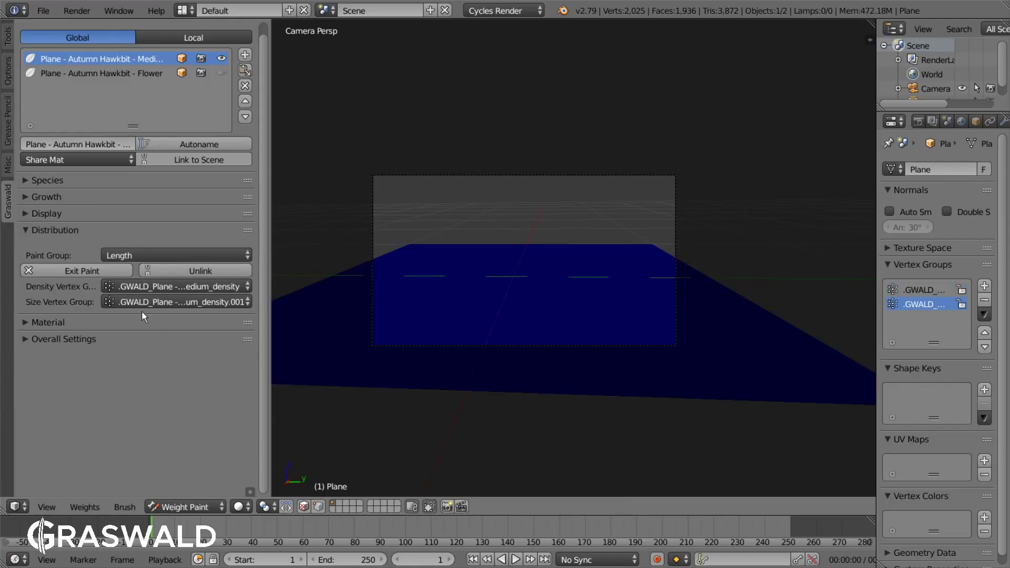
pyautogui.moveTo(472, 298); pyautogui.dragTo(476, 296)
pyautogui.moveTo(590, 299)
pyautogui.mouseDown()
pyautogui.moveTo(616, 275)
pyautogui.moveTo(537, 268)
pyautogui.moveTo(533, 314)
pyautogui.moveTo(588, 321)
pyautogui.mouseUp()
pyautogui.moveTo(384, 318); pyautogui.dragTo(410, 321)
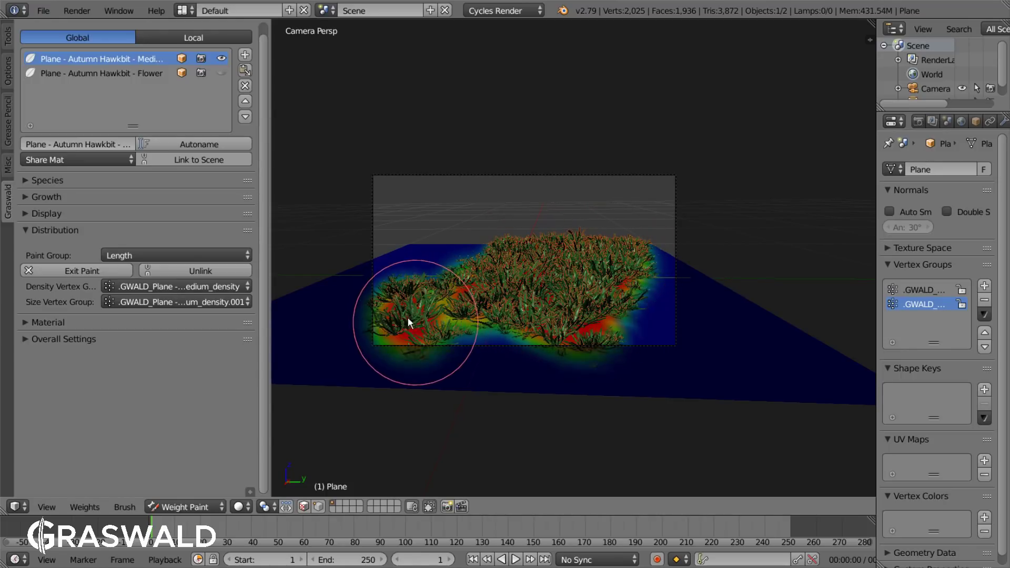
# Step: Reduce the brush strength, paint lighter length weights across the back of the plane, and exit paint mode
pyautogui.hotkey('shift', 'f')
pyautogui.click(452, 257)
pyautogui.moveTo(446, 263)
pyautogui.mouseDown()
pyautogui.moveTo(407, 273)
pyautogui.moveTo(582, 315)
pyautogui.moveTo(650, 255)
pyautogui.mouseUp()
pyautogui.click(79, 270)
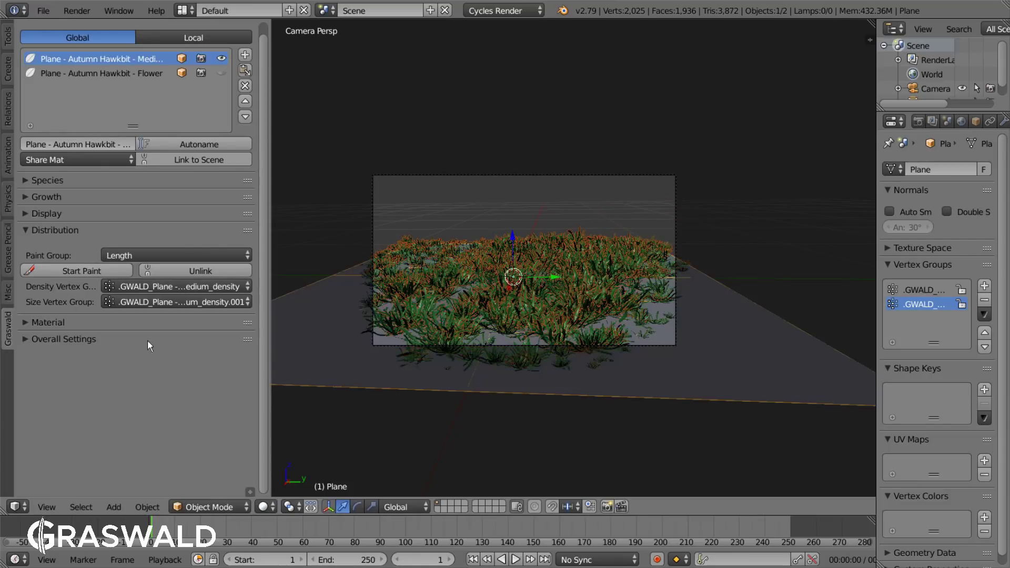
# Step: Show the Autumn Hawkbit Flower system and set its density vertex group to .GWALD_Plane - Autumn Hawkbit - Medium_density.001
pyautogui.click(233, 84)
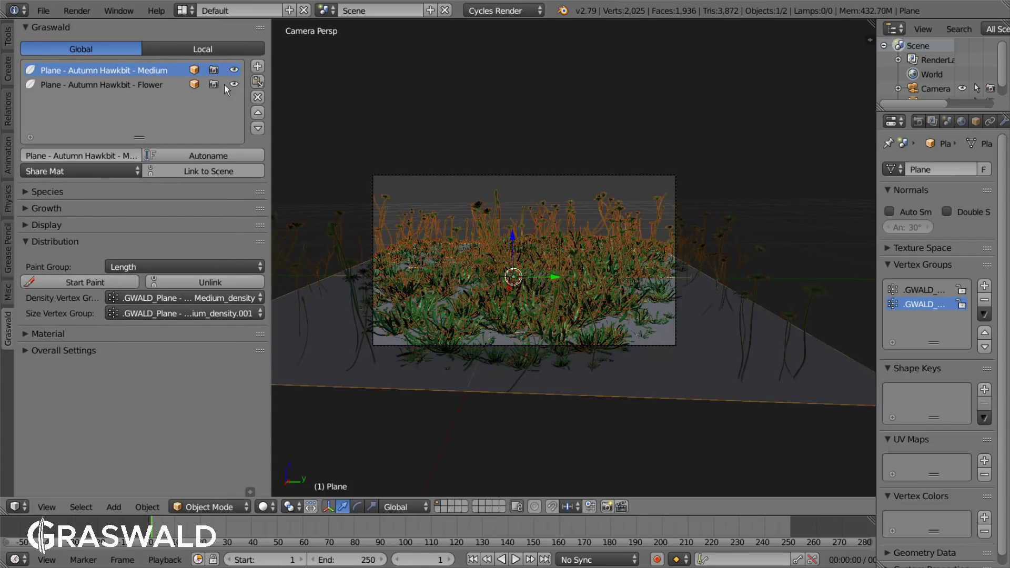
pyautogui.click(129, 85)
pyautogui.click(138, 298)
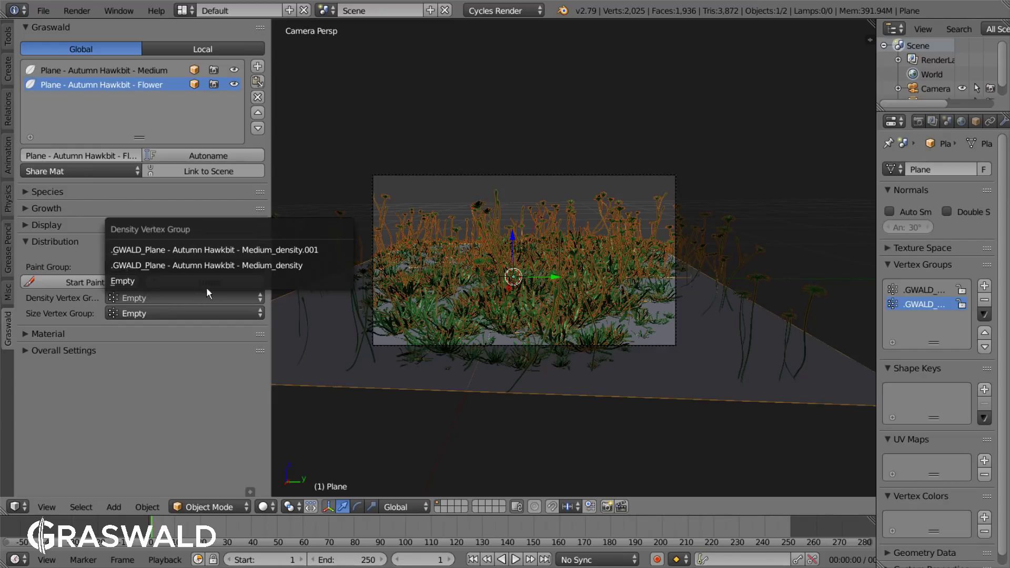
pyautogui.click(227, 250)
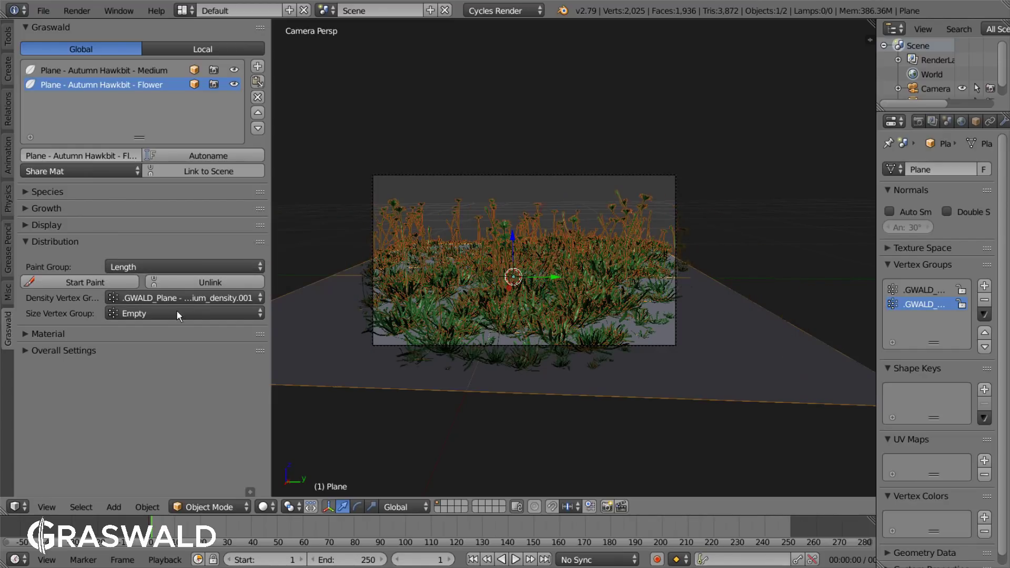
# Step: Set the Flower system's paint group to Density and unlink its density vertex group from the Medium system
pyautogui.click(220, 269)
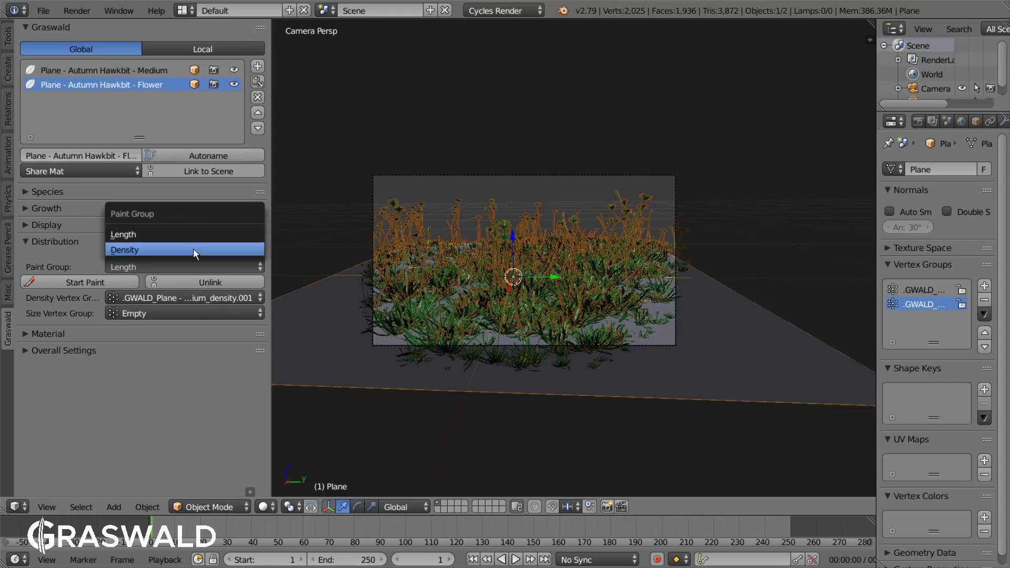
pyautogui.click(193, 249)
pyautogui.click(201, 282)
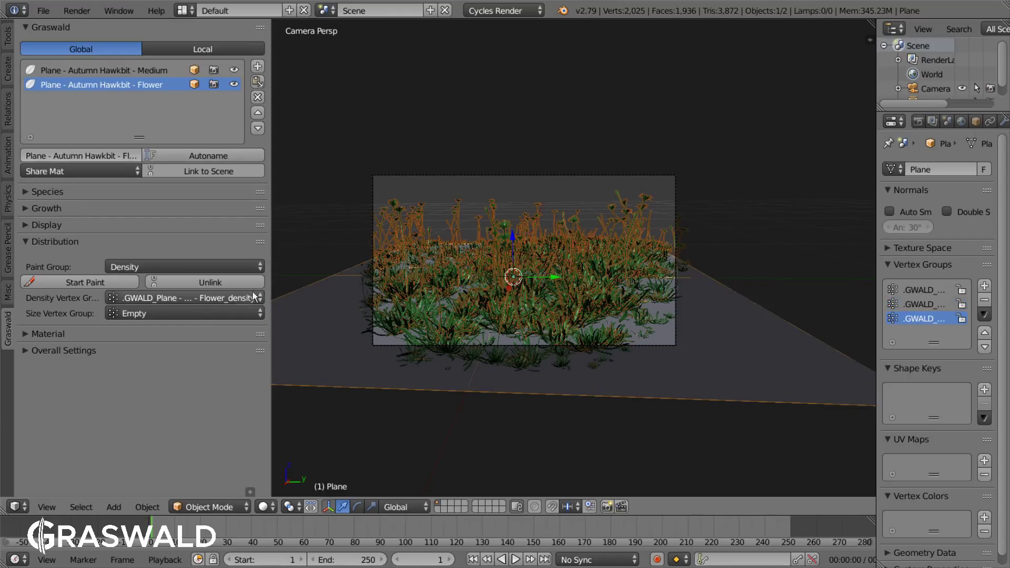
# Step: Weight-paint the Flower system's density diagonally across the plane from an elevated view, and adjust the brush strength and size
pyautogui.click(122, 283)
pyautogui.moveTo(532, 269); pyautogui.dragTo(528, 322, button='middle')
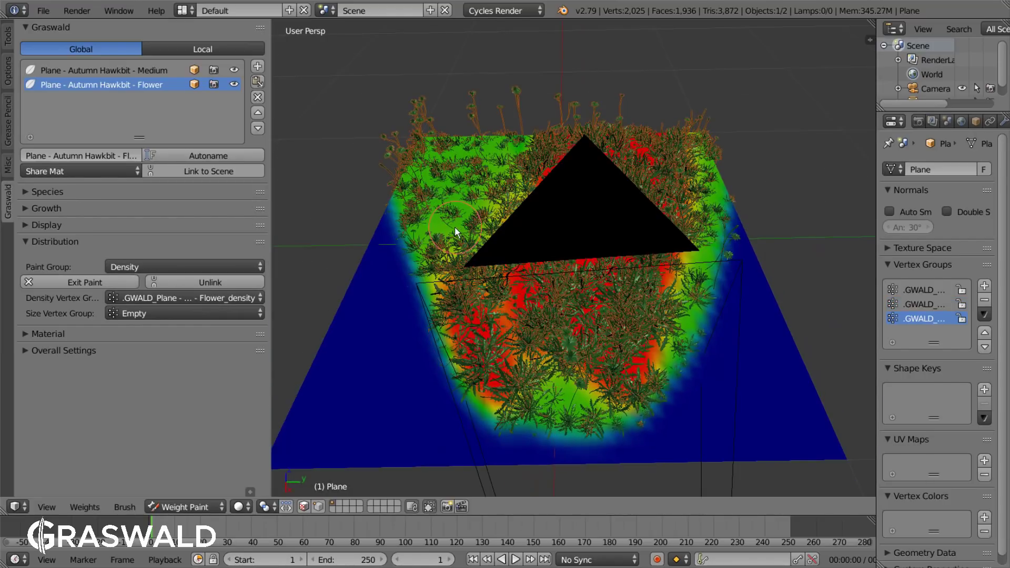
pyautogui.moveTo(463, 167)
pyautogui.mouseDown()
pyautogui.moveTo(437, 138)
pyautogui.moveTo(457, 175)
pyautogui.moveTo(536, 139)
pyautogui.moveTo(548, 291)
pyautogui.moveTo(676, 337)
pyautogui.mouseUp()
pyautogui.hotkey('shift', 'f')
pyautogui.click(415, 191)
pyautogui.scroll(-1, 653, 256)
pyautogui.press('f')
pyautogui.click(753, 252)
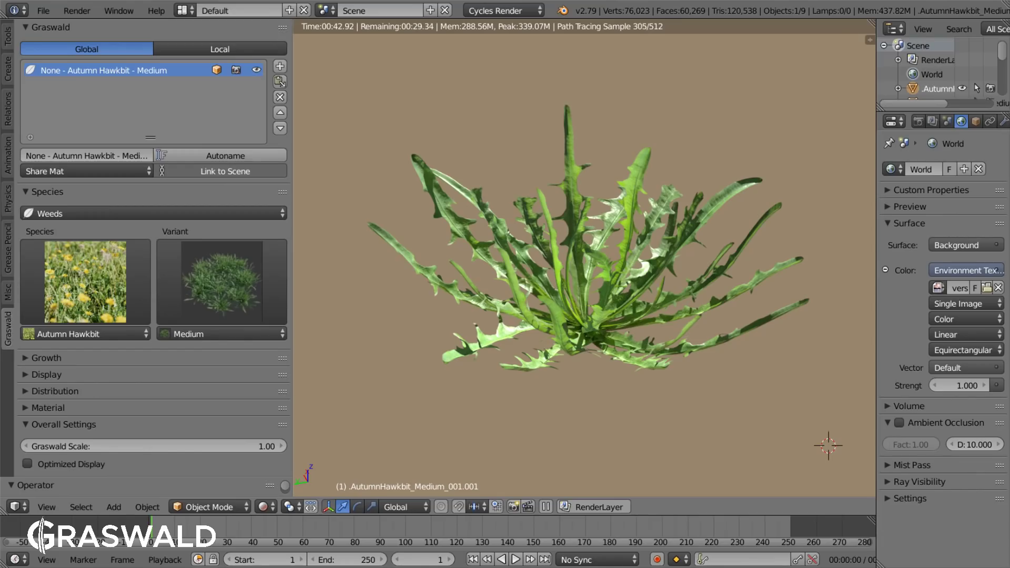
# Step: Open the Material settings of the Autumn Hawkbit plant and set the quality to Medium, and to Low for comparison
pyautogui.click(100, 409)
pyautogui.scroll(-5, 115, 390)
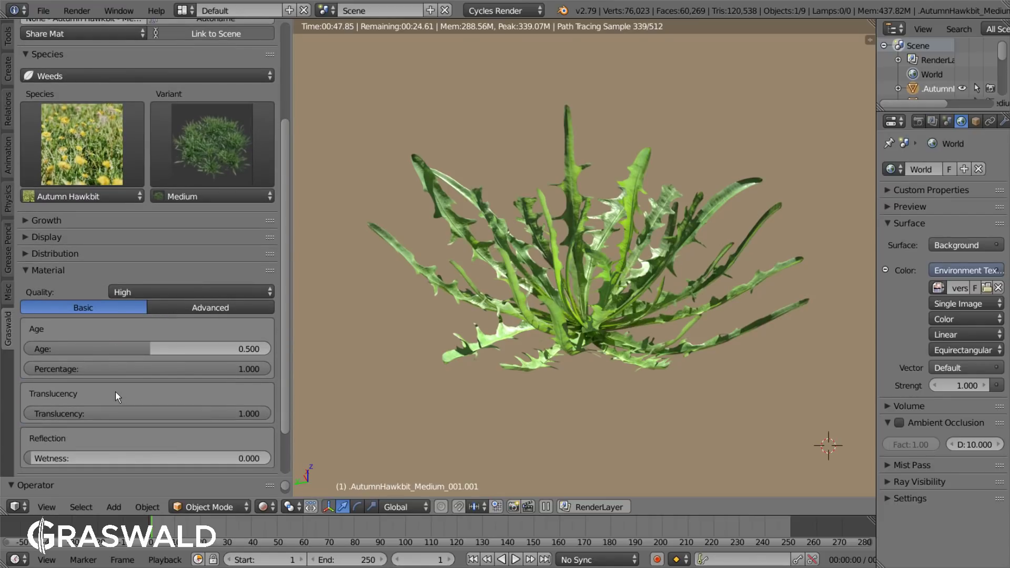
pyautogui.click(134, 292)
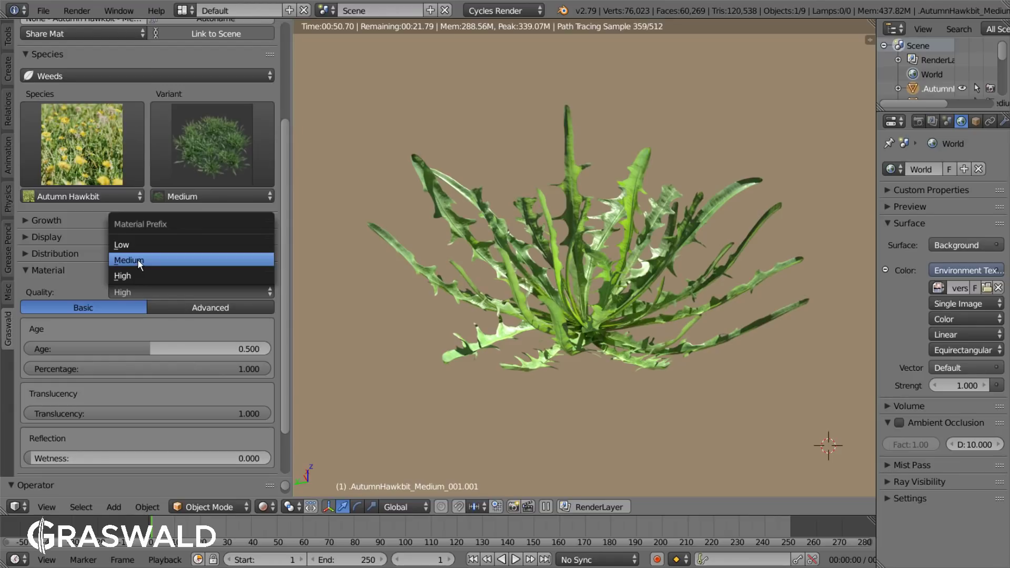
pyautogui.click(137, 259)
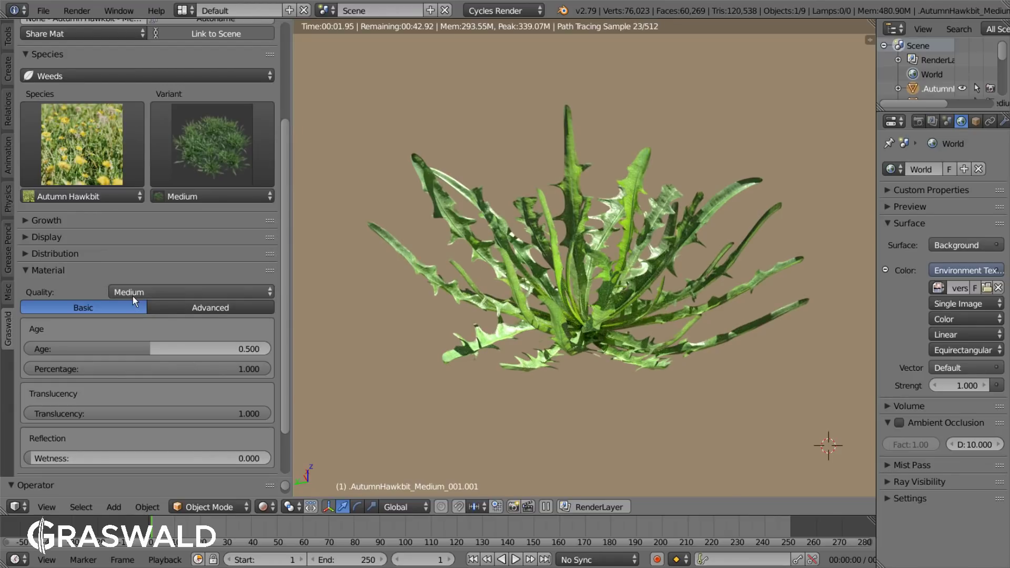
pyautogui.click(132, 295)
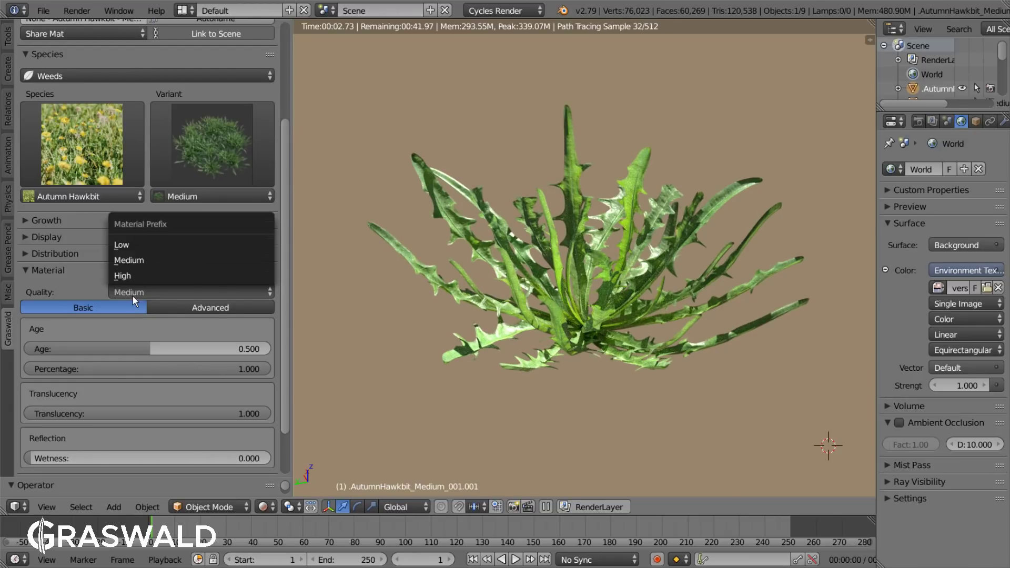
pyautogui.click(134, 246)
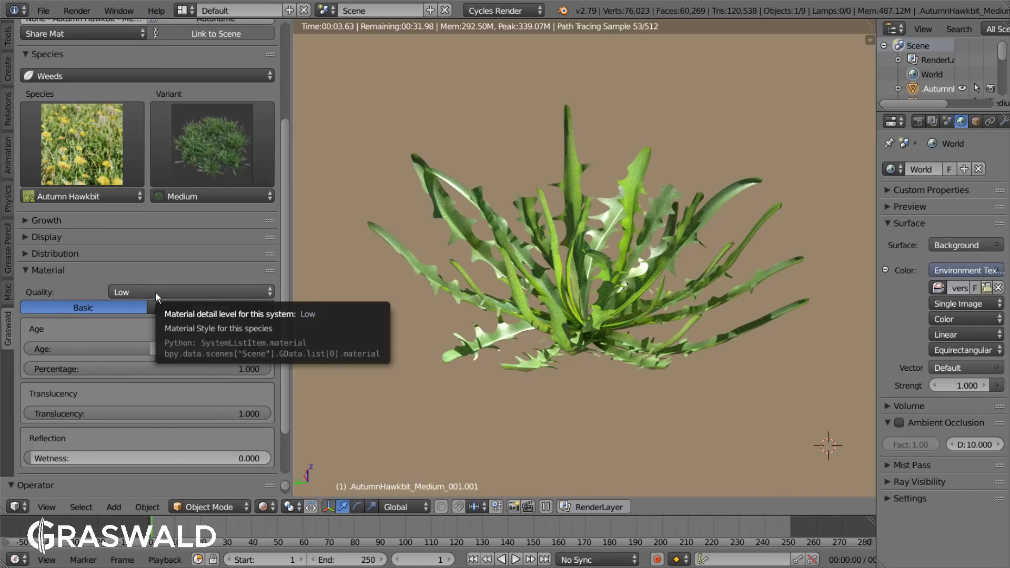
# Step: Set the material quality back to High and switch the material settings to Advanced
pyautogui.keyDown('ctrl'); pyautogui.scroll(-1, 156, 293); pyautogui.keyUp('ctrl')
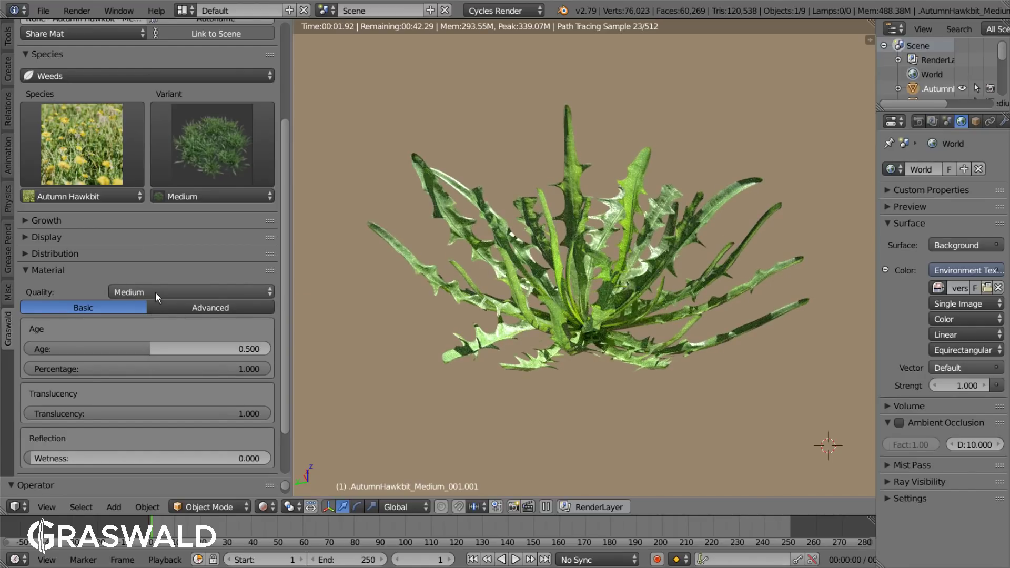
pyautogui.keyDown('ctrl'); pyautogui.scroll(-1, 156, 291); pyautogui.keyUp('ctrl')
pyautogui.click(175, 306)
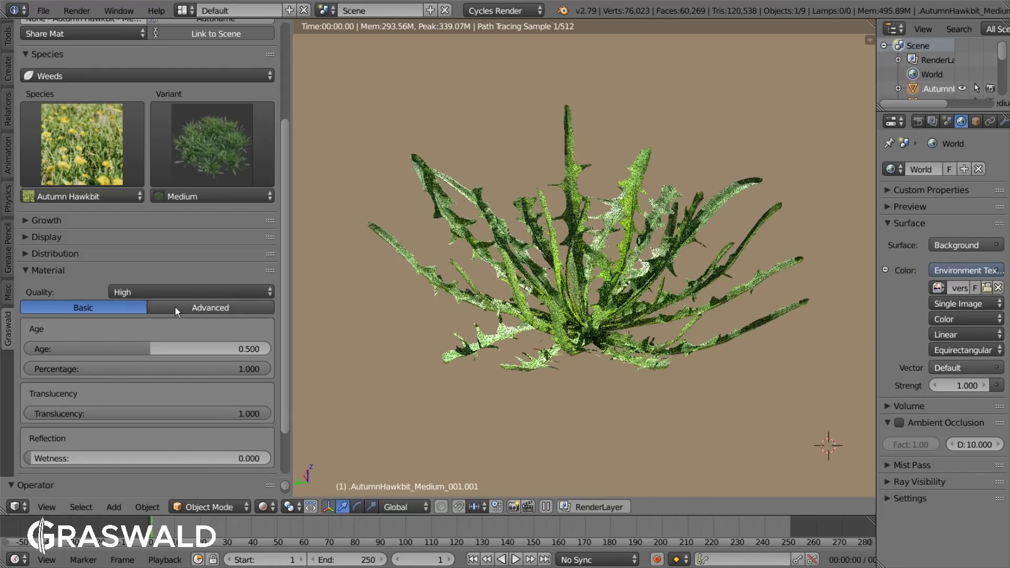
pyautogui.scroll(-6, 175, 263)
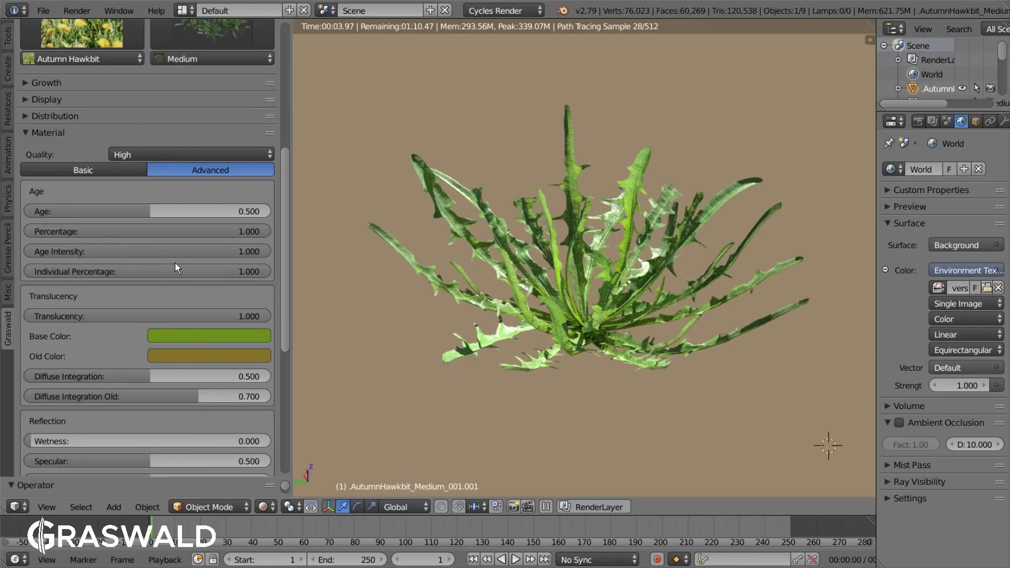
# Step: Review the plant's advanced material settings through Bump Intensity and turn on Optimized Display in the overall settings
pyautogui.scroll(-1, 177, 266)
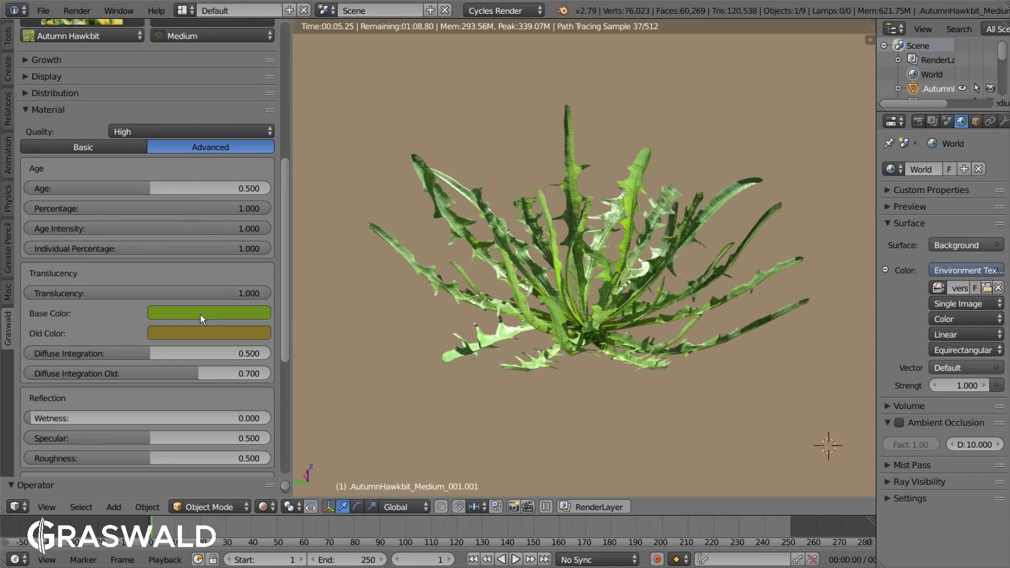
pyautogui.scroll(-4, 200, 315)
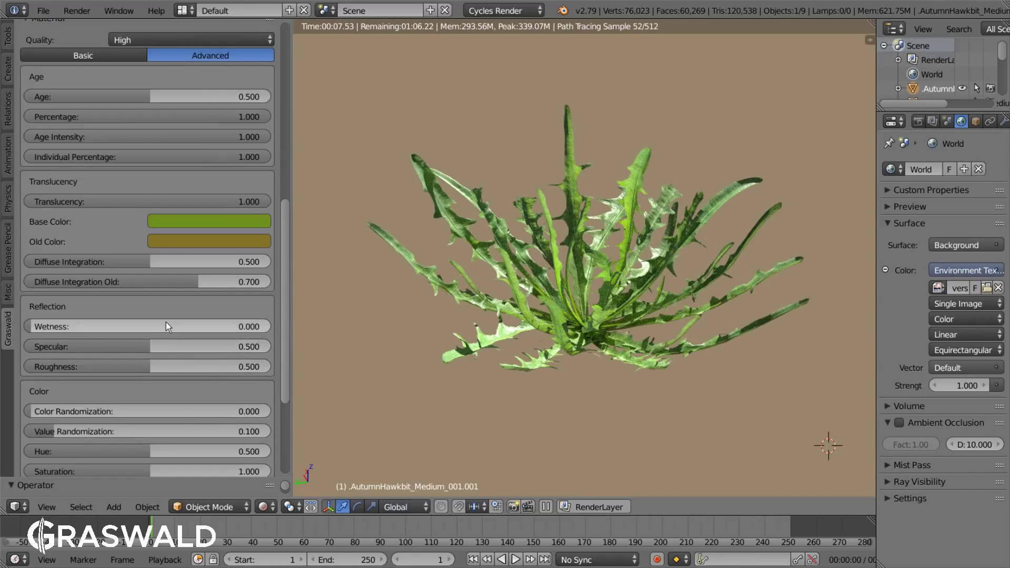
pyautogui.moveTo(166, 322)
pyautogui.mouseDown()
pyautogui.moveTo(389, 322)
pyautogui.moveTo(166, 322)
pyautogui.mouseUp()
pyautogui.scroll(-8, 150, 368)
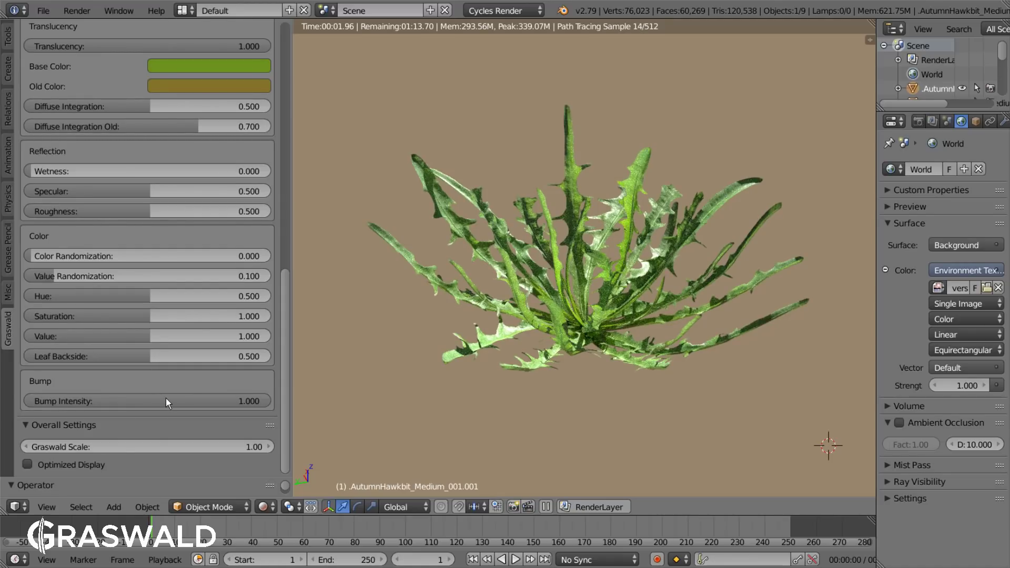
pyautogui.scroll(2, 154, 342)
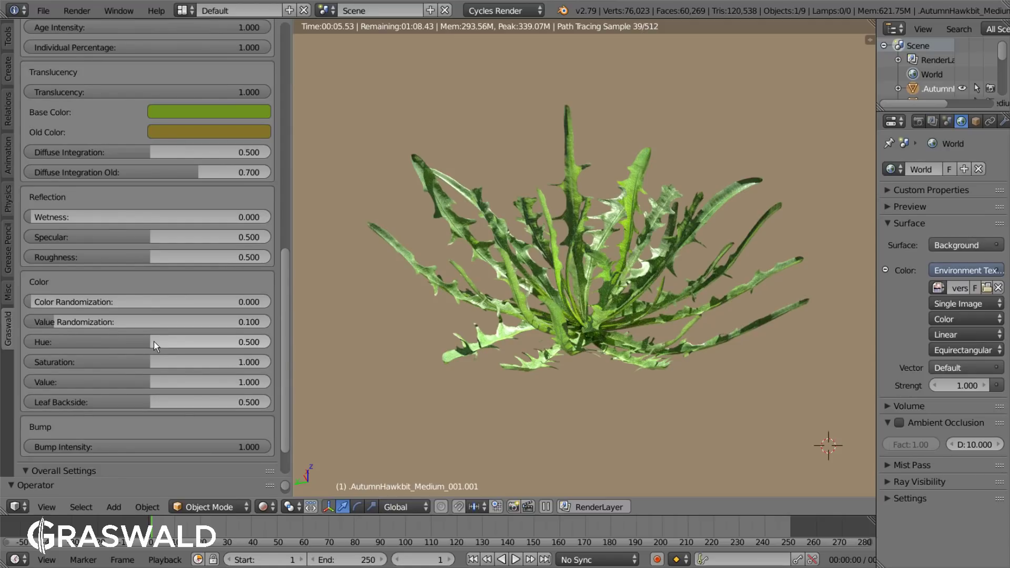
pyautogui.scroll(3, 153, 342)
pyautogui.scroll(-7, 162, 276)
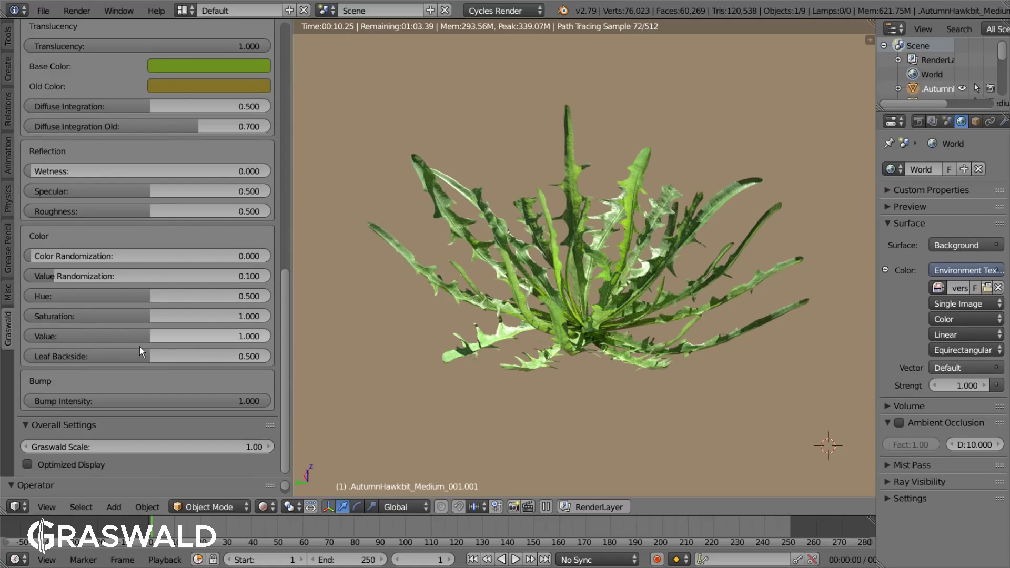
pyautogui.click(27, 465)
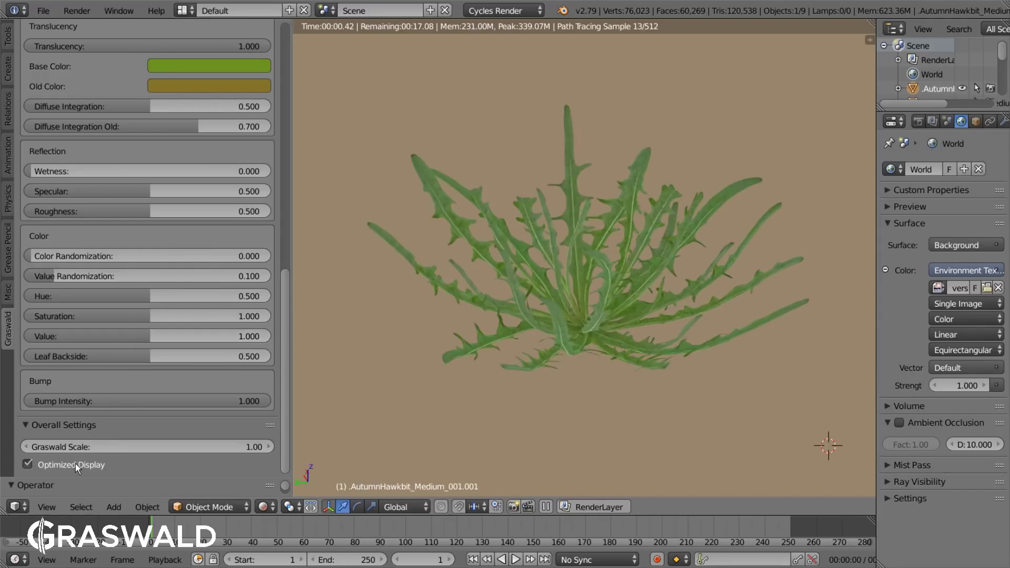
# Step: Set the material's Age to 1.000, leave local view, and set Percentage to 0.862, Age Intensity to 0.974 and Individual Percentage to 0.695
pyautogui.scroll(4, 115, 272)
pyautogui.scroll(4, 115, 273)
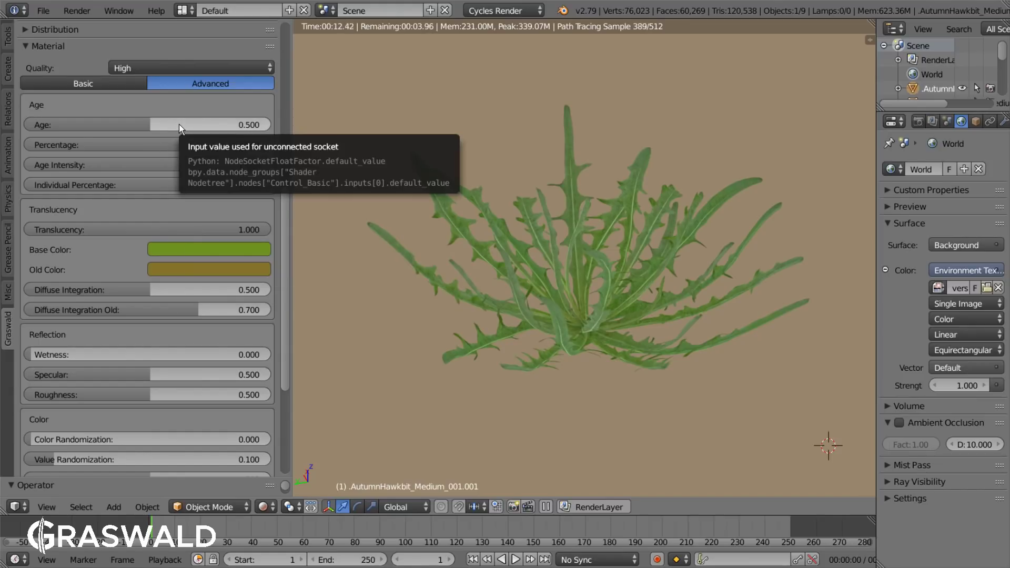
pyautogui.moveTo(150, 125); pyautogui.dragTo(271, 124)
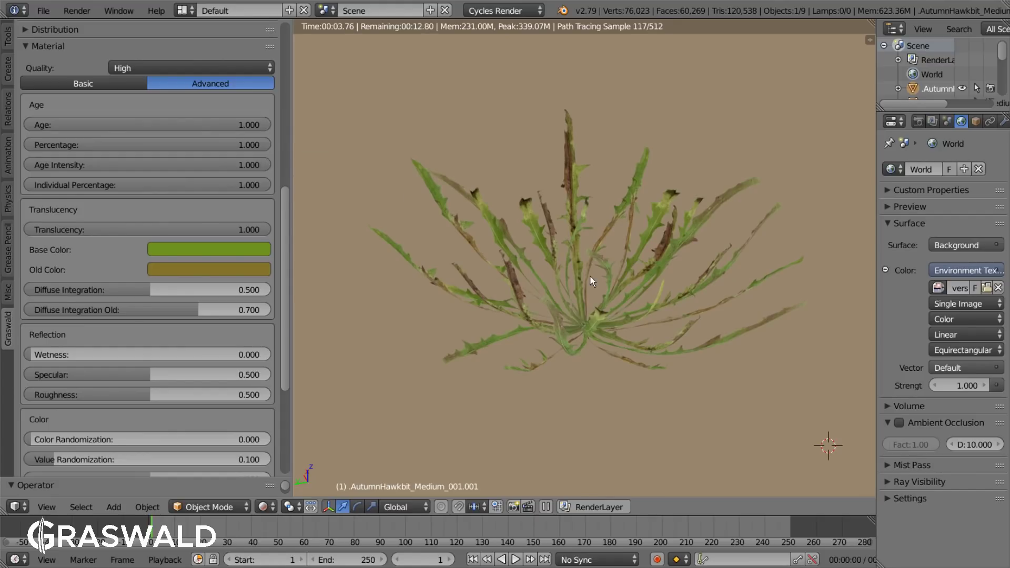
pyautogui.press('KP_Divide')
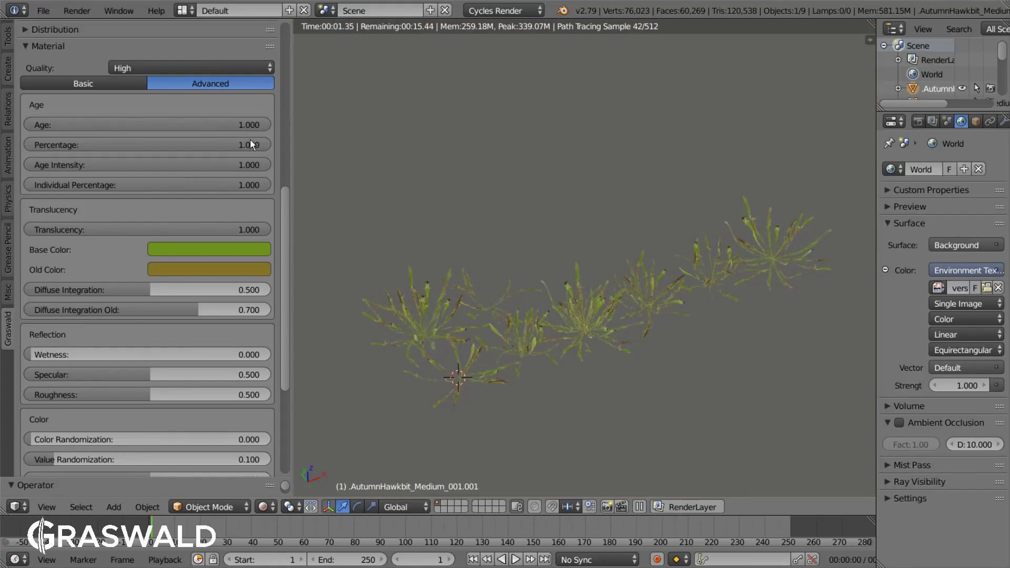
pyautogui.moveTo(248, 144); pyautogui.dragTo(178, 186)
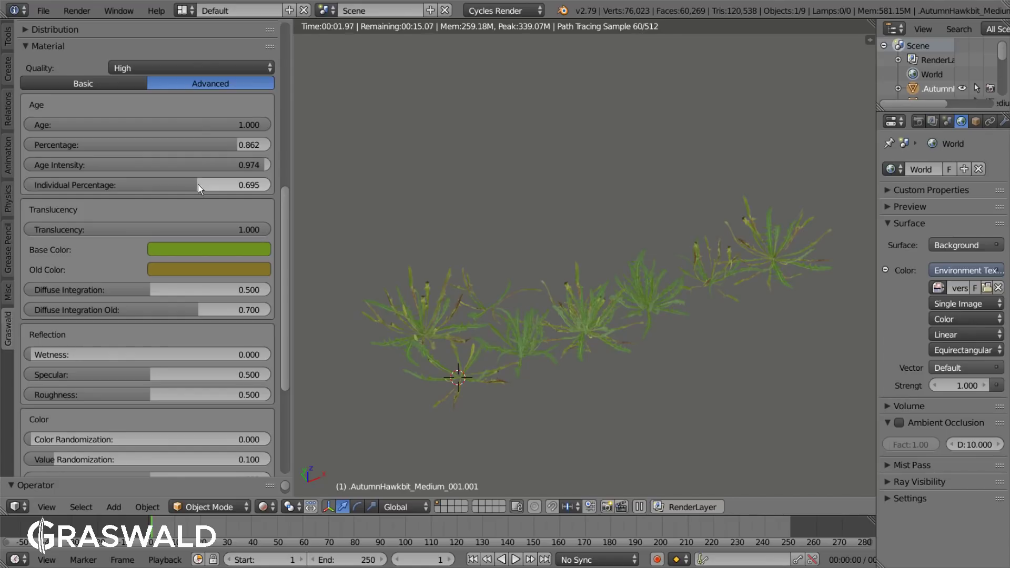
# Step: Set the grass material's Dryness Percentage to 0.679 and Individual Percentage to 0.634
pyautogui.scroll(-8, 178, 335)
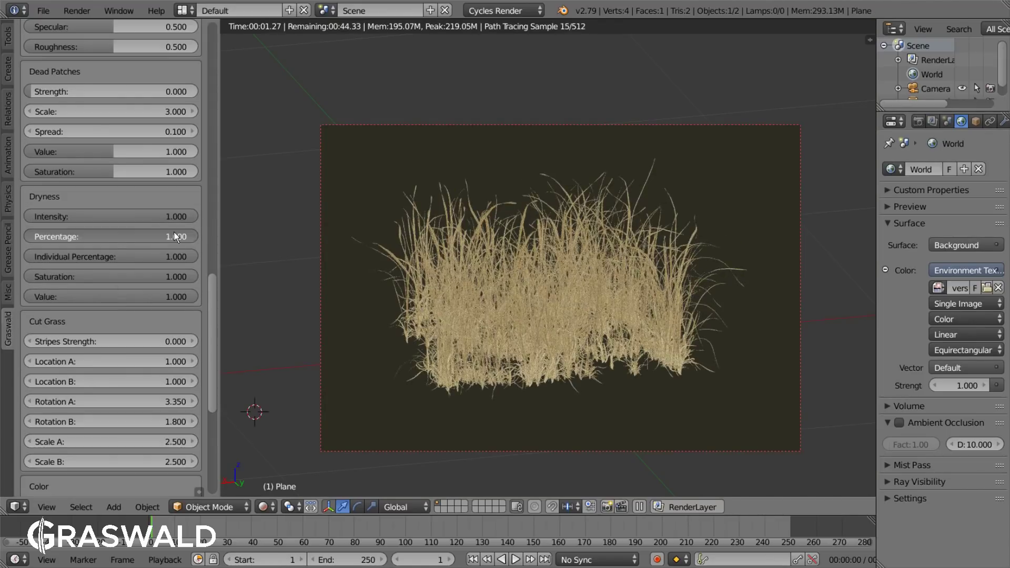
pyautogui.moveTo(180, 236); pyautogui.dragTo(119, 257)
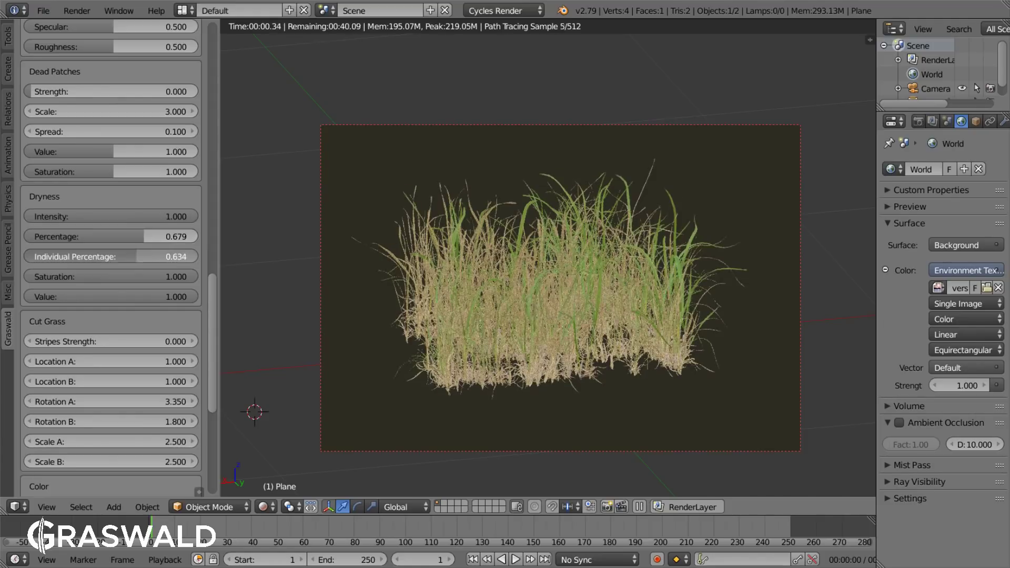
# Step: Try shifting the Hue of the Dandelion systems' shared material to about 0.405
pyautogui.scroll(-12, 76, 444)
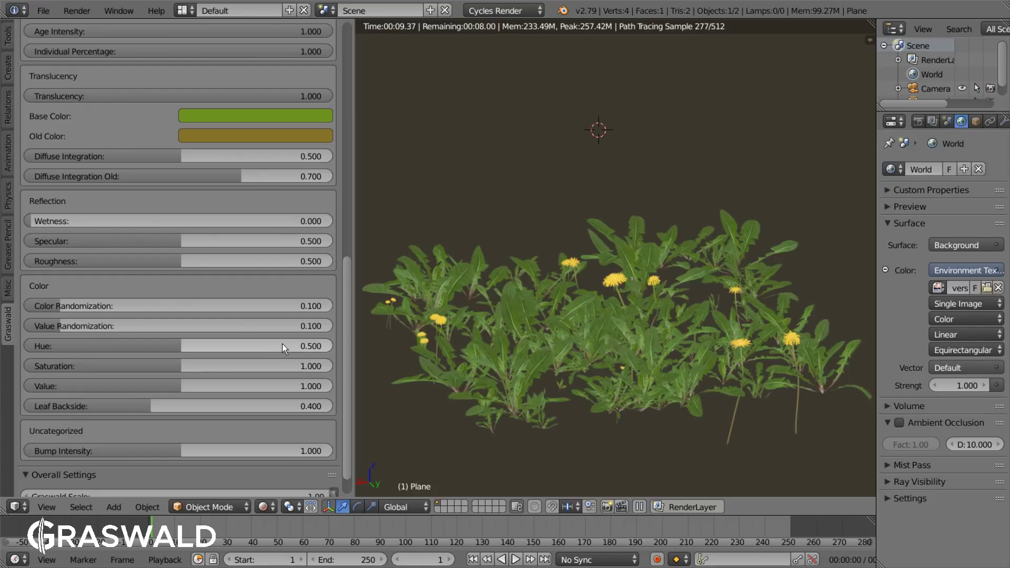
pyautogui.moveTo(284, 348); pyautogui.dragTo(258, 349)
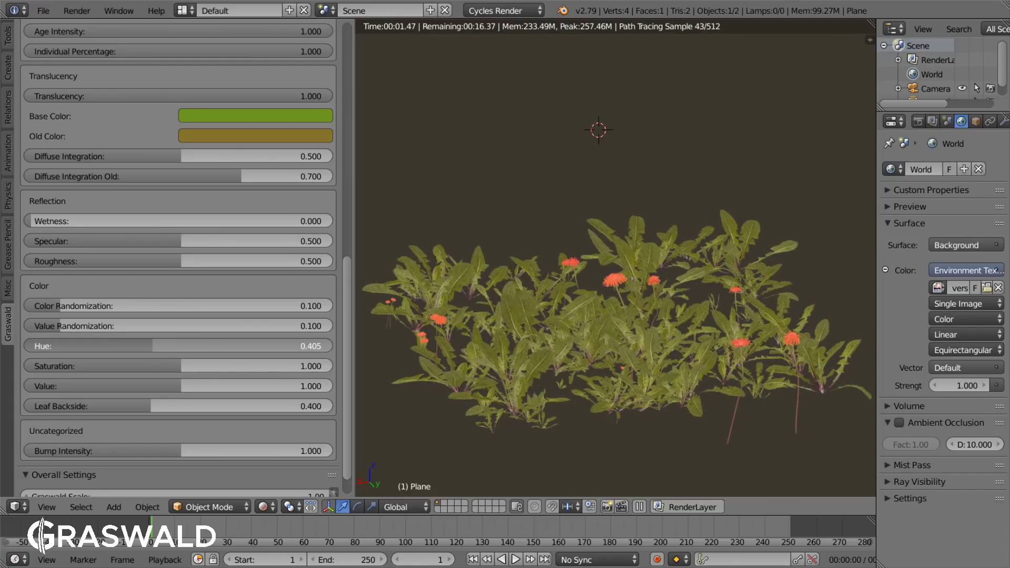
pyautogui.press('Escape')
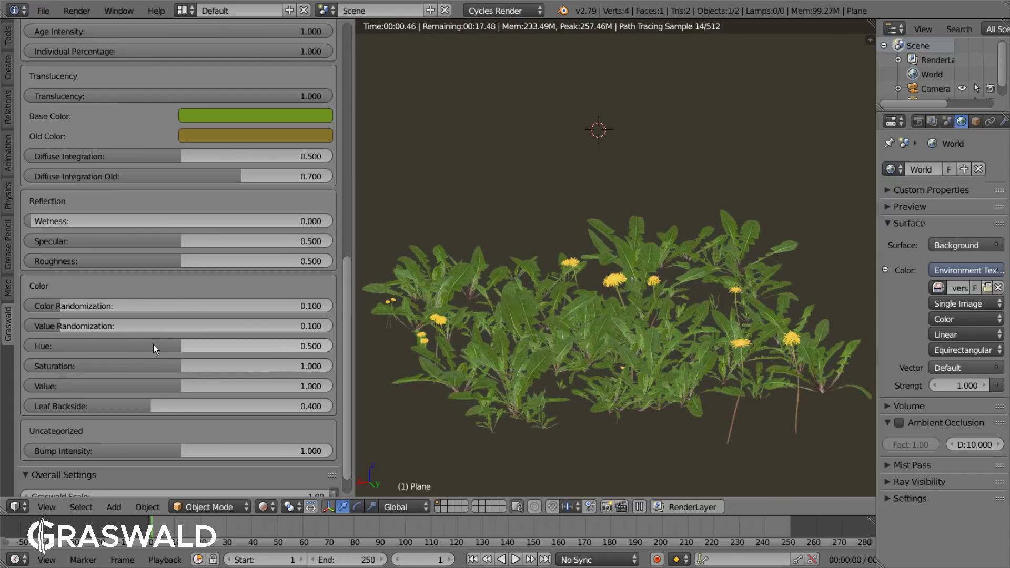
# Step: Switch the Dandelion Flower system from a shared to a unique material and lower that material's Hue
pyautogui.scroll(10, 281, 222)
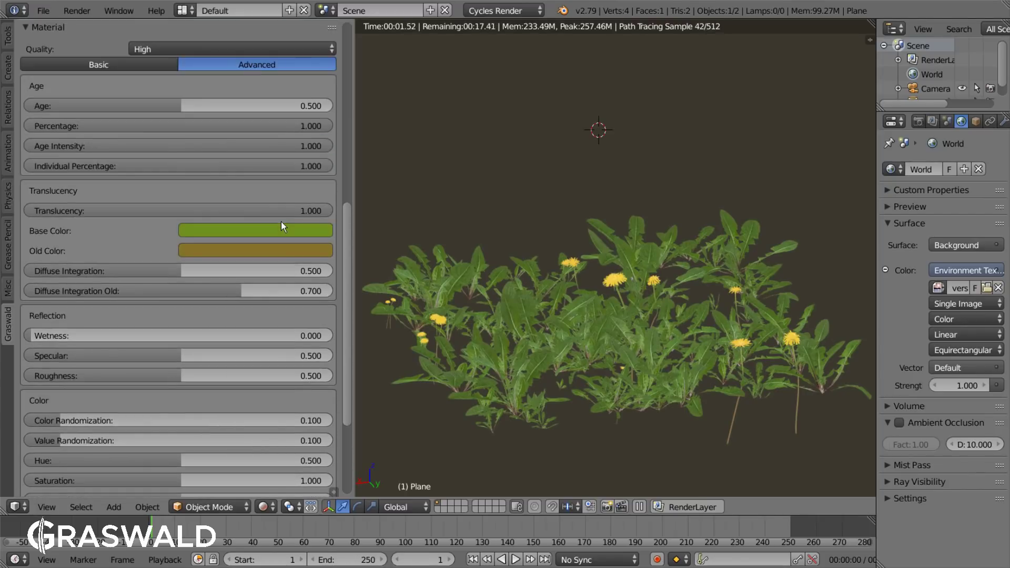
pyautogui.scroll(5, 281, 221)
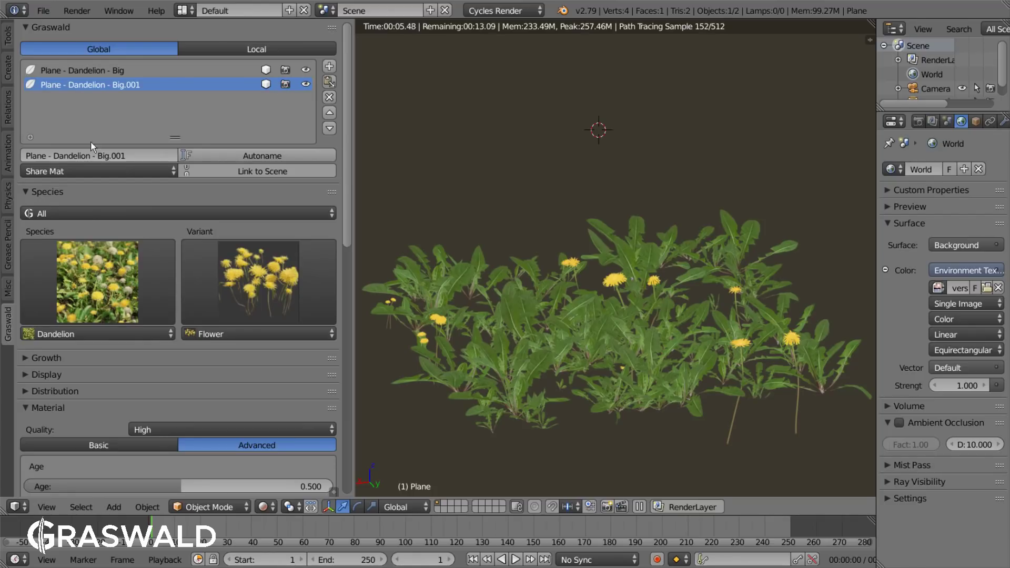
pyautogui.click(68, 167)
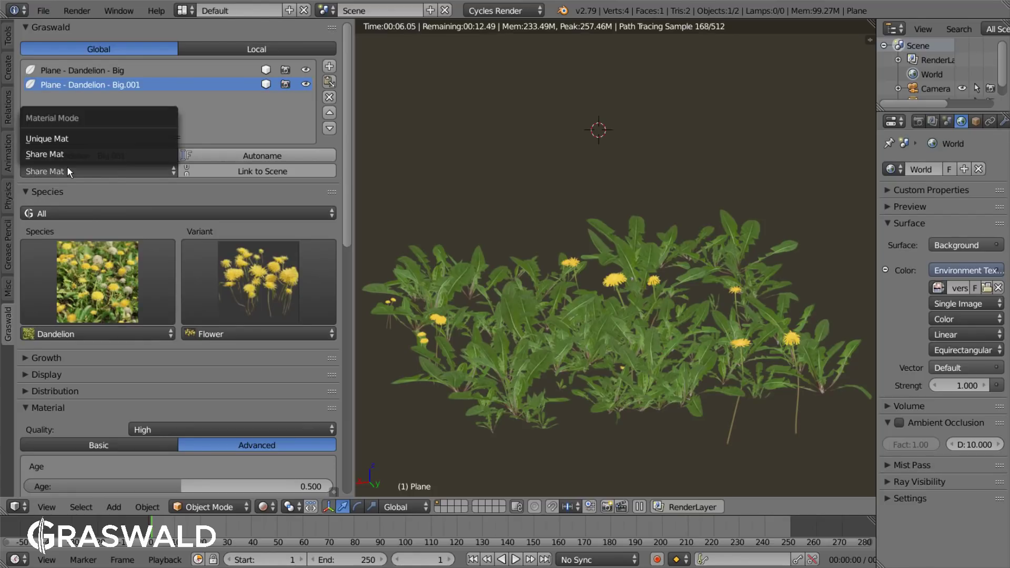
pyautogui.click(70, 138)
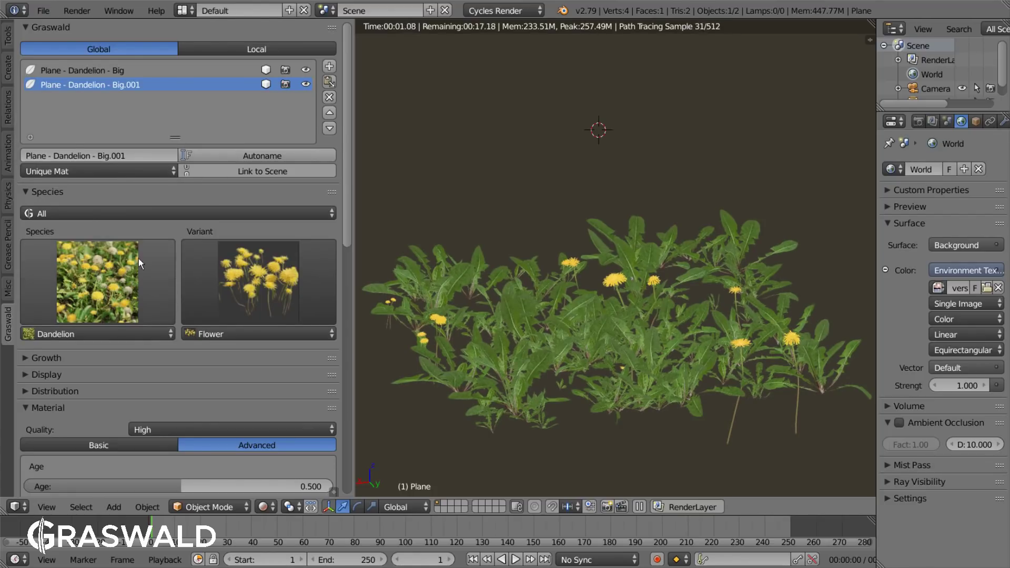
pyautogui.scroll(-20, 137, 279)
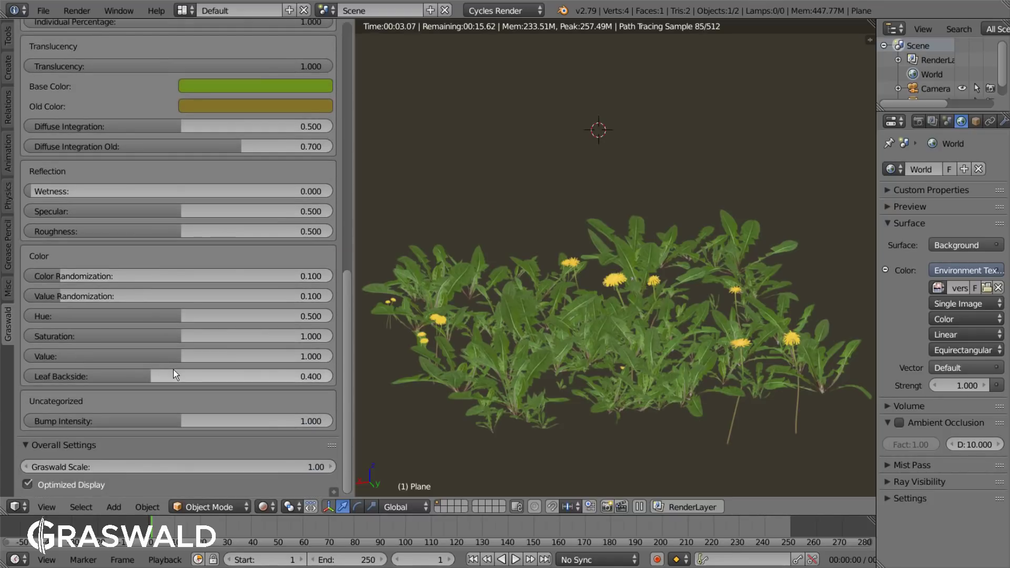
pyautogui.moveTo(181, 316); pyautogui.dragTo(154, 316)
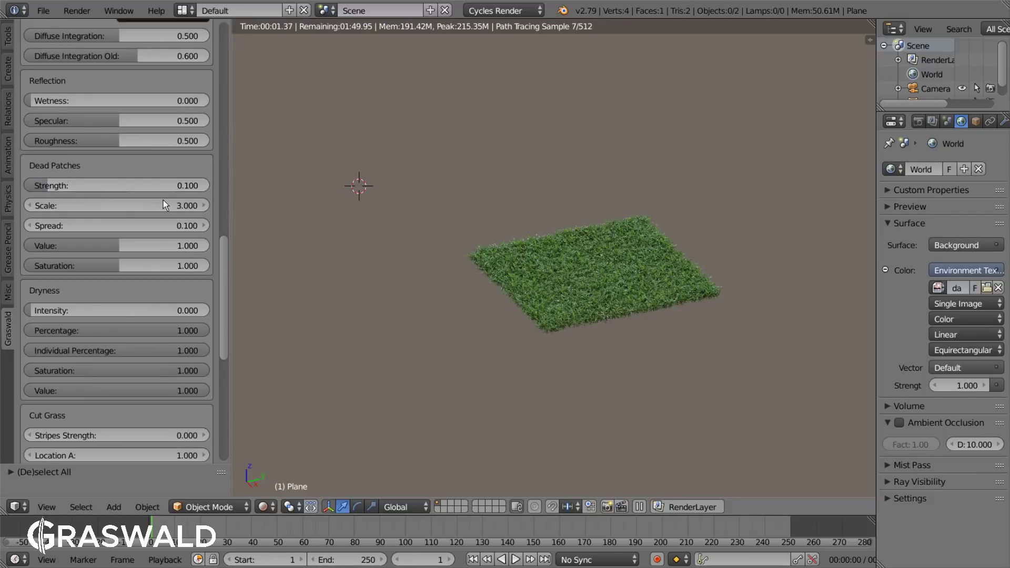
# Step: Set the lawn's Dead Patches Strength to 0.200 and Value to 2.000, and its Cut Grass Stripes Strength to 2.000
pyautogui.moveTo(162, 185); pyautogui.dragTo(163, 185)
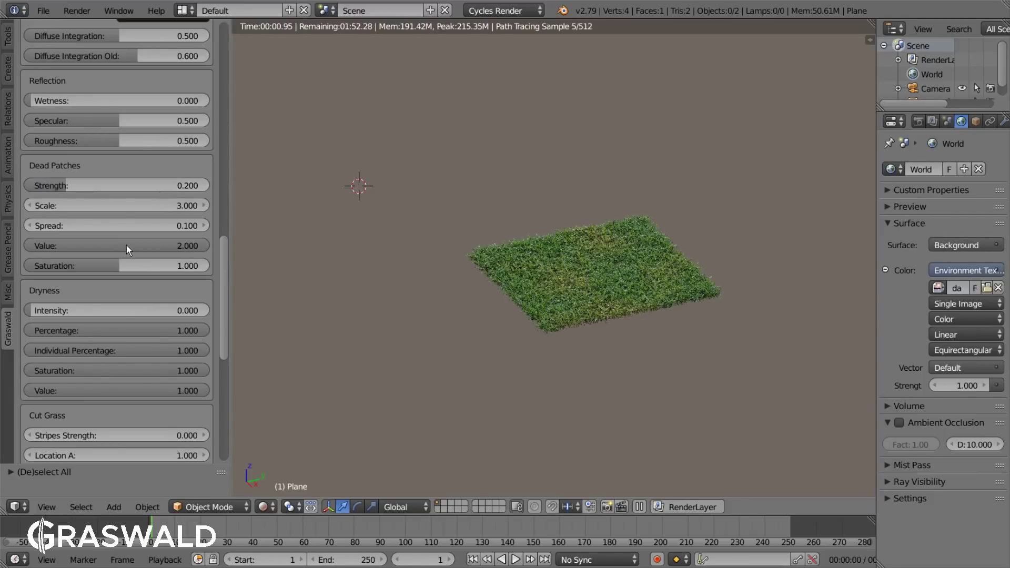
pyautogui.scroll(-1, 99, 302)
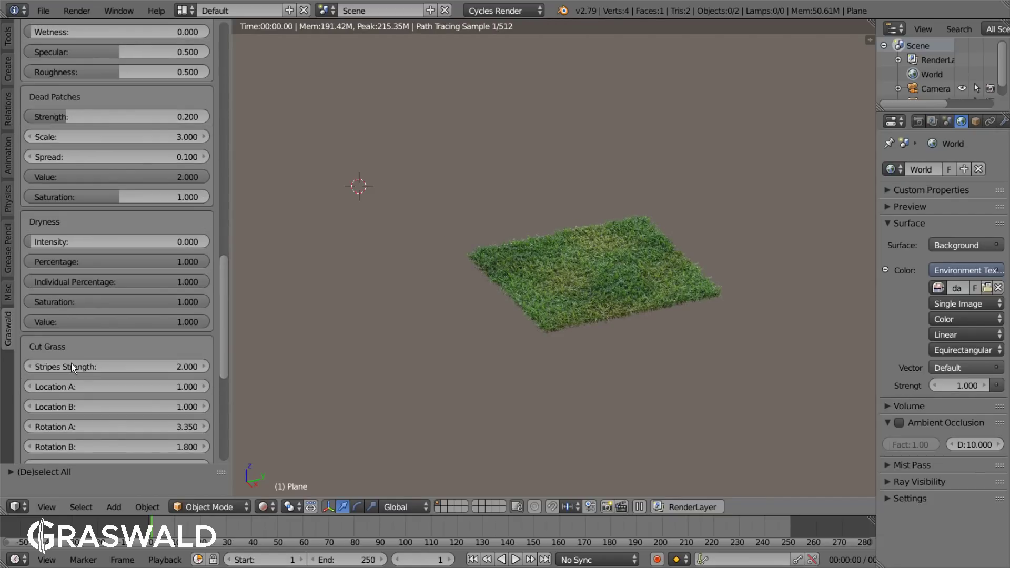
# Step: Shift the lawn's cut grass stripes by setting Location A to 17.200
pyautogui.scroll(-2, 90, 376)
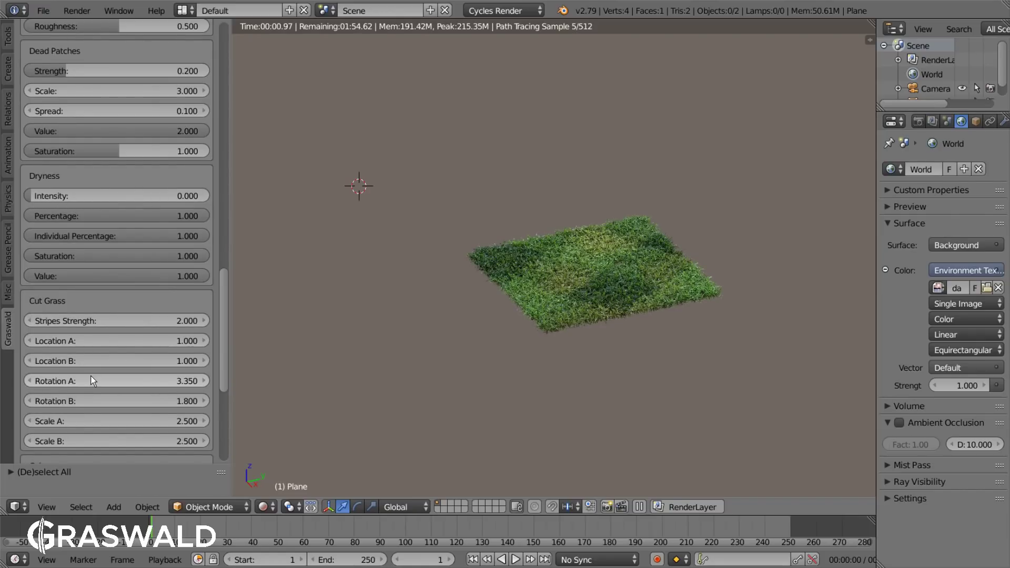
pyautogui.moveTo(108, 337); pyautogui.dragTo(150, 337)
pyautogui.scroll(-1, 108, 336)
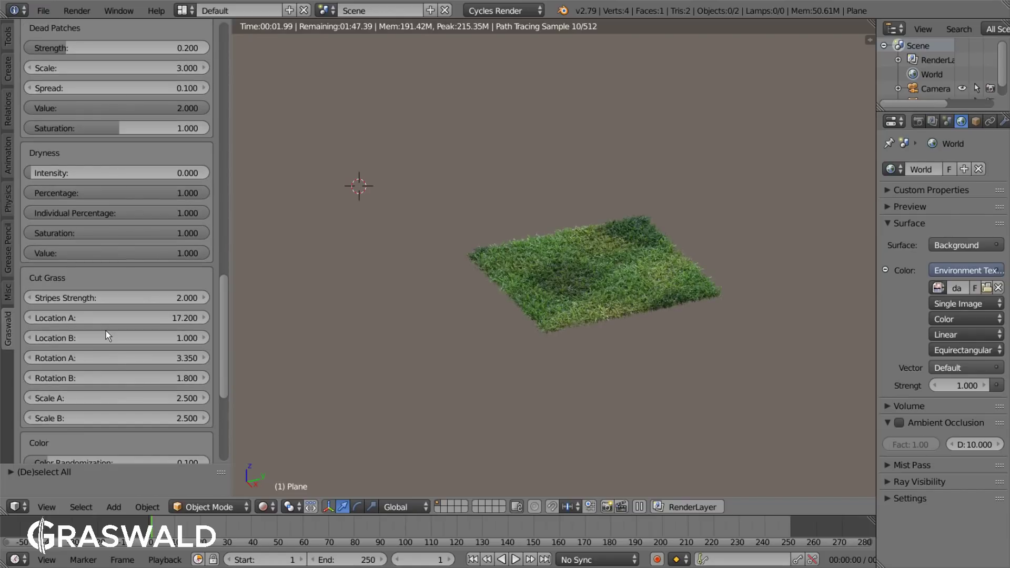